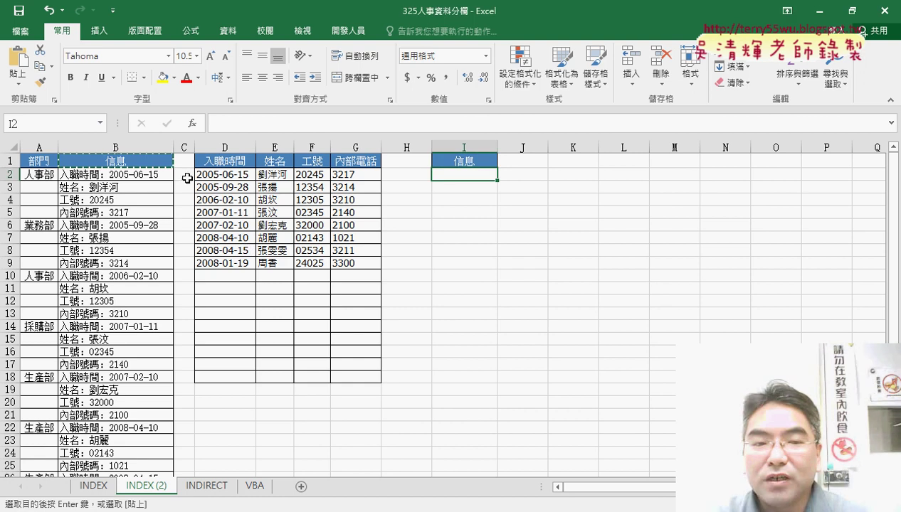
Inspect D2's formula, then mark the employee table D2:G9 and the target cells starting at I2.
left_click(473, 178)
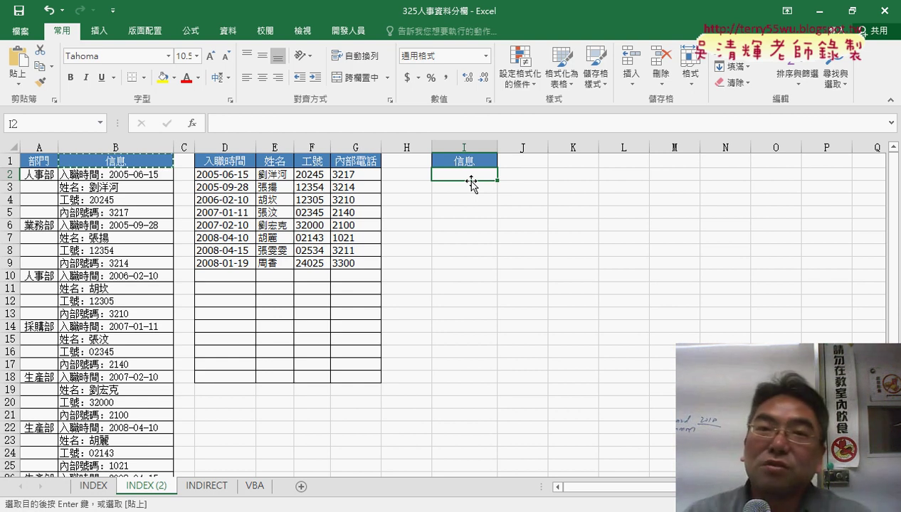
left_click_drag(224, 174, 345, 259)
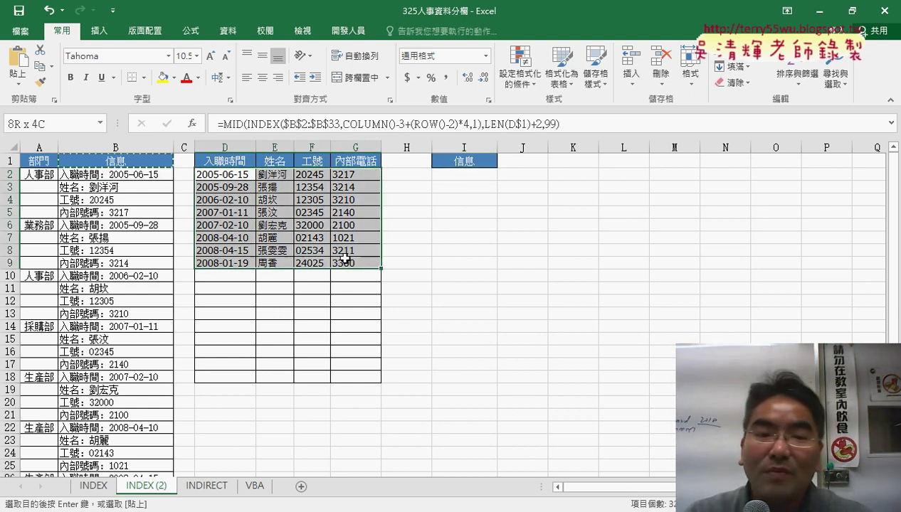
left_click_drag(235, 175, 353, 175)
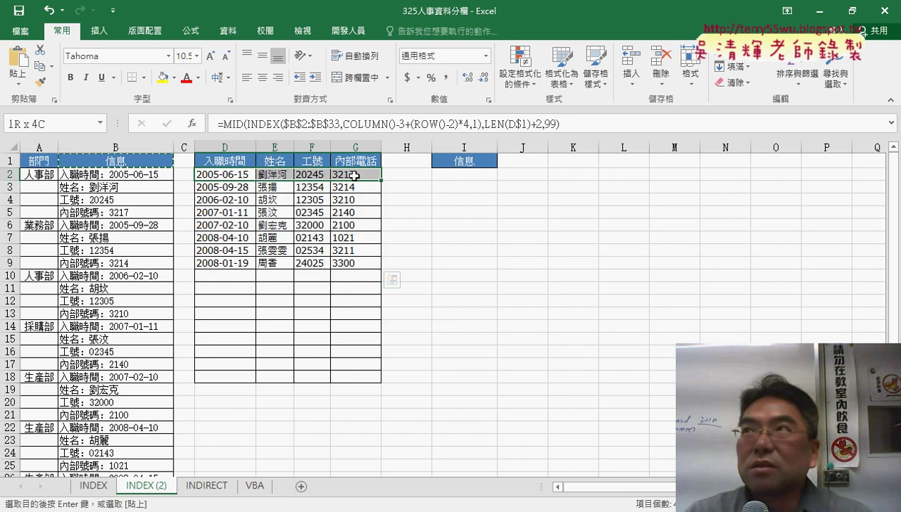
left_click_drag(228, 187, 356, 188)
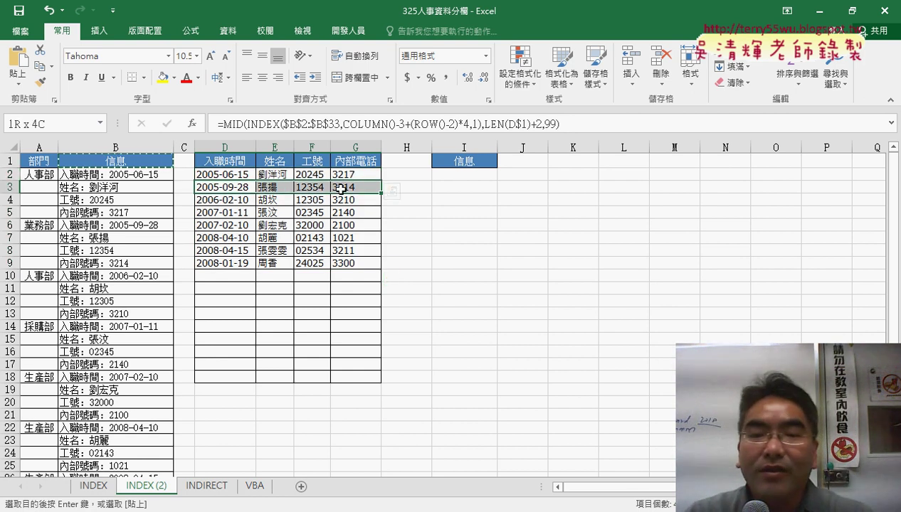
left_click_drag(473, 174, 477, 340)
left_click(466, 174)
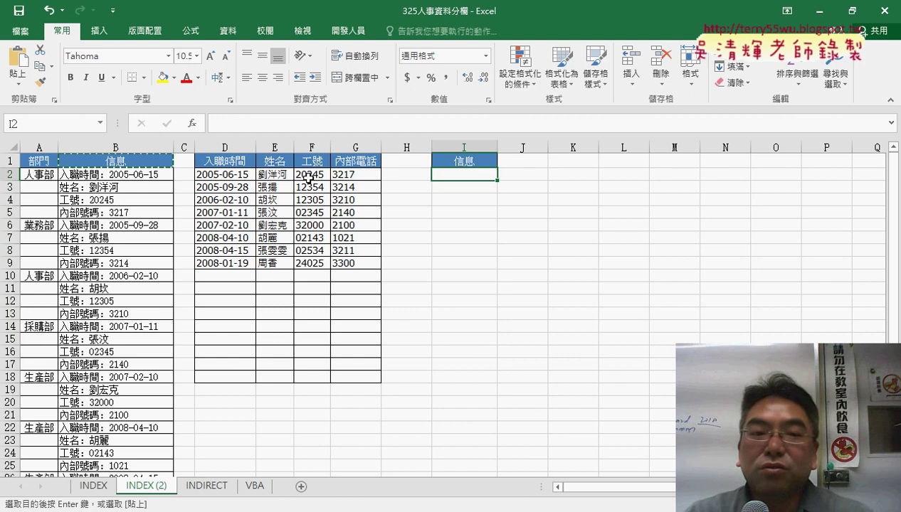
Start an INDEX function in I2 using the array, row, column form.
left_click(192, 124)
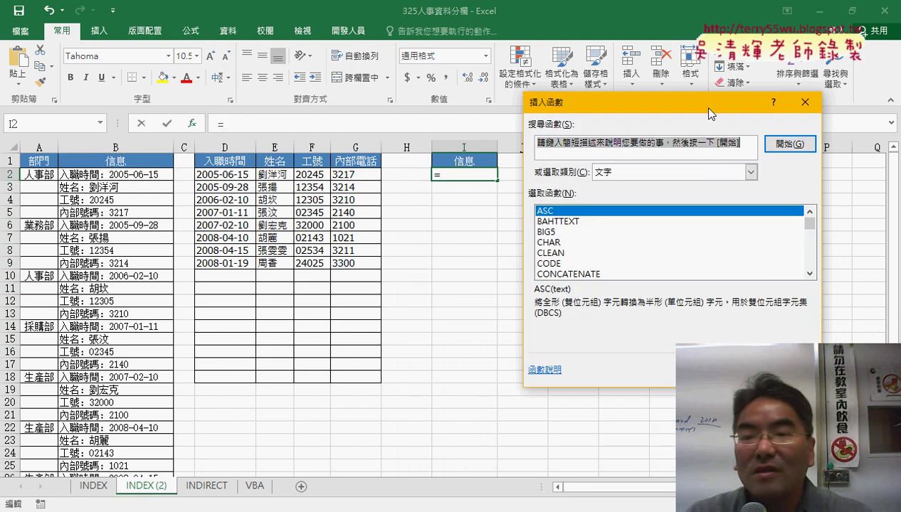
left_click(685, 171)
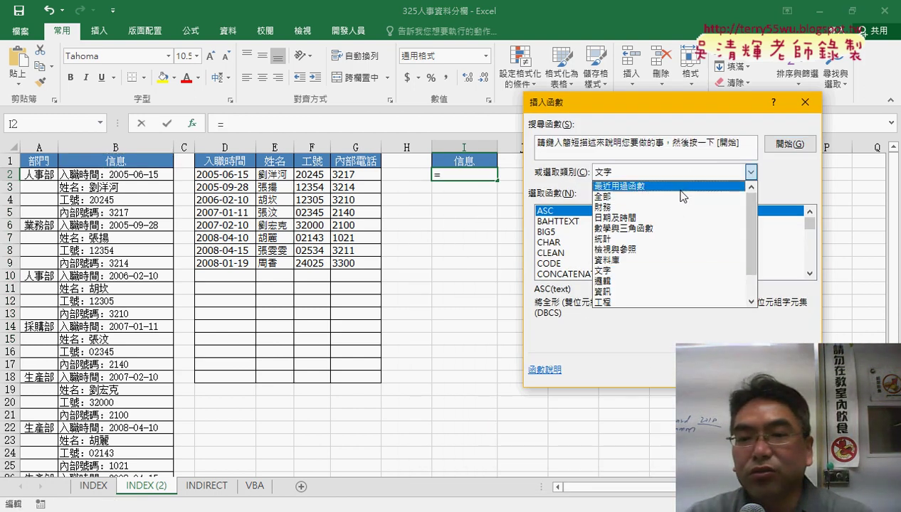
left_click(640, 186)
left_click(557, 243)
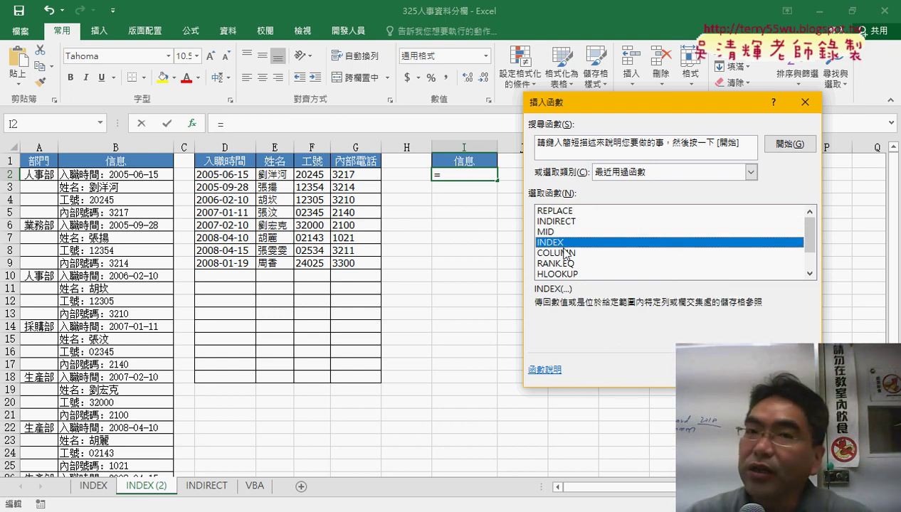
left_click(732, 370)
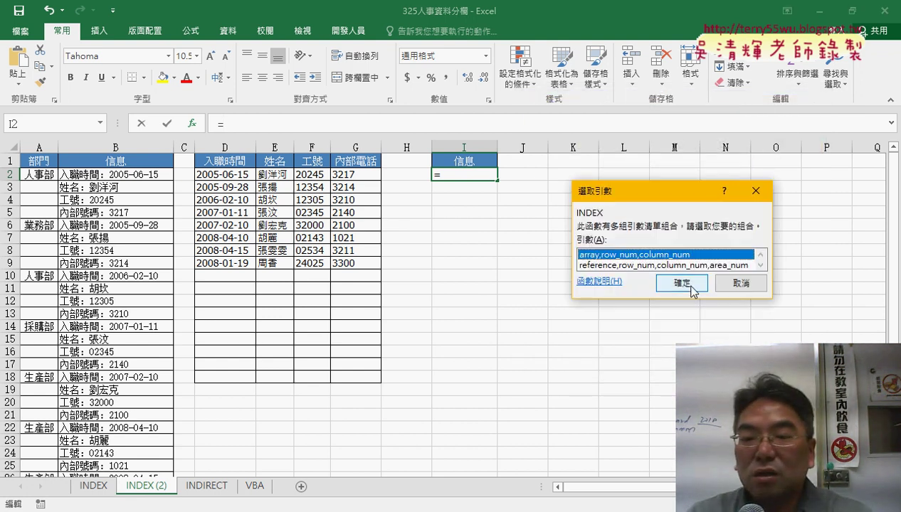
left_click(688, 289)
Set the INDEX array to D2:G9, review the row and column arguments, then cancel the formula.
mouse_move(210, 175)
left_mouse_down()
mouse_move(291, 240)
mouse_move(350, 263)
left_mouse_up()
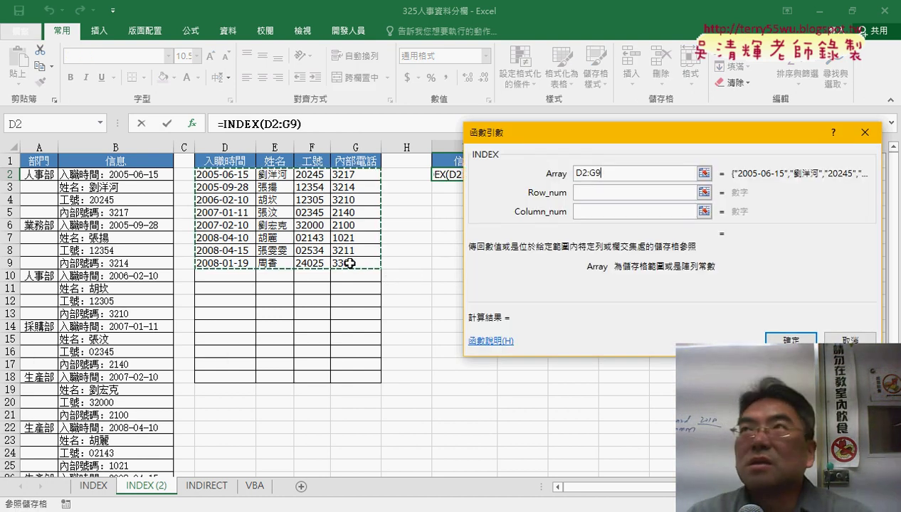
left_click(595, 193)
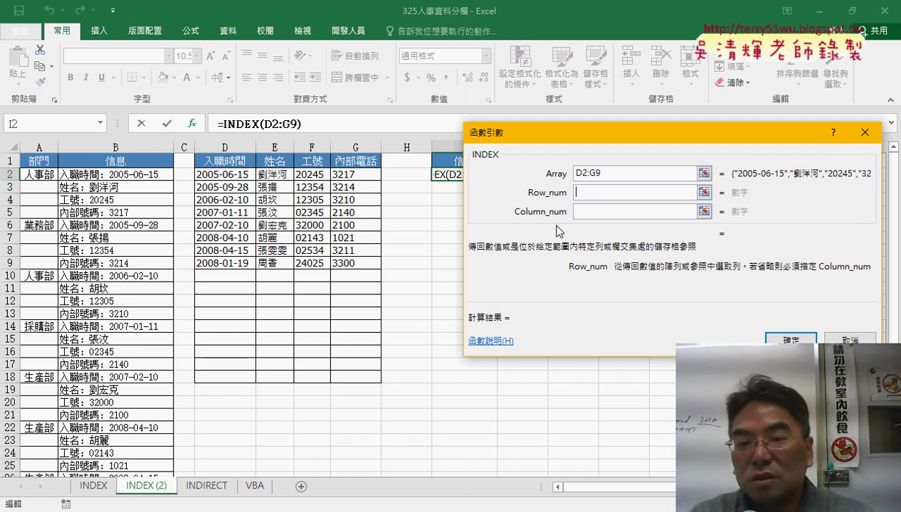
left_click(590, 211)
left_click(594, 193)
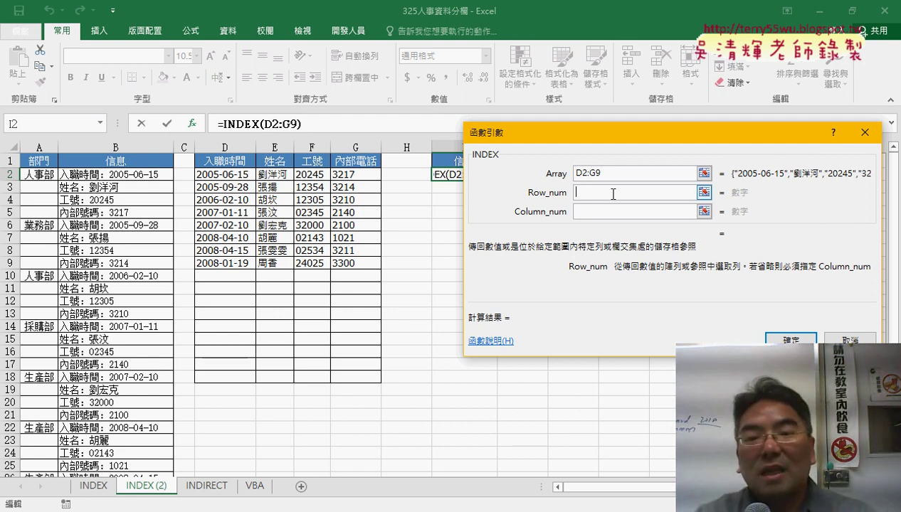
left_click(586, 212)
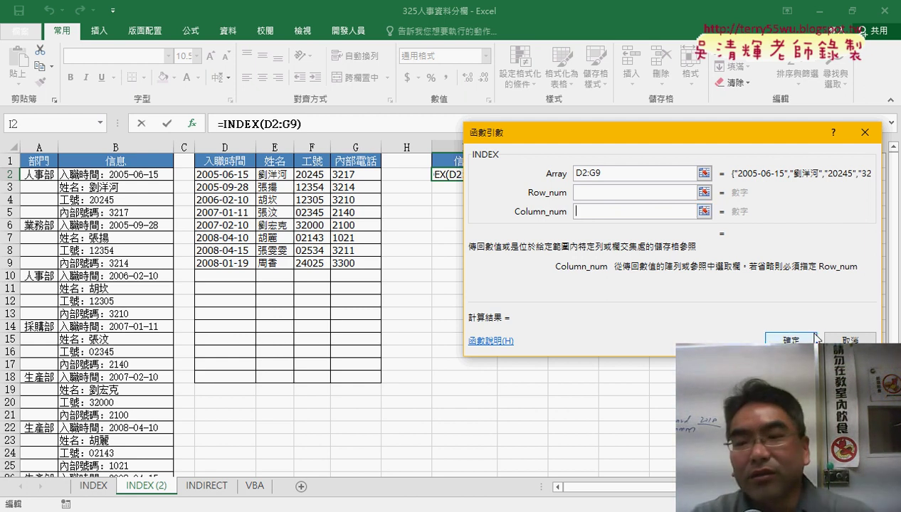
left_click(846, 338)
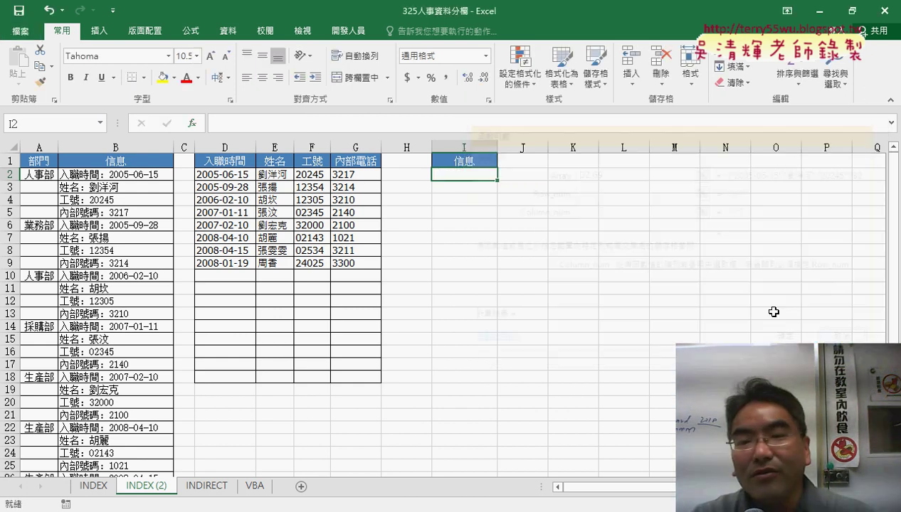
Narrow column J and add the headers ROW in K1 and COL in L1.
left_click_drag(548, 147, 525, 147)
left_click(530, 160)
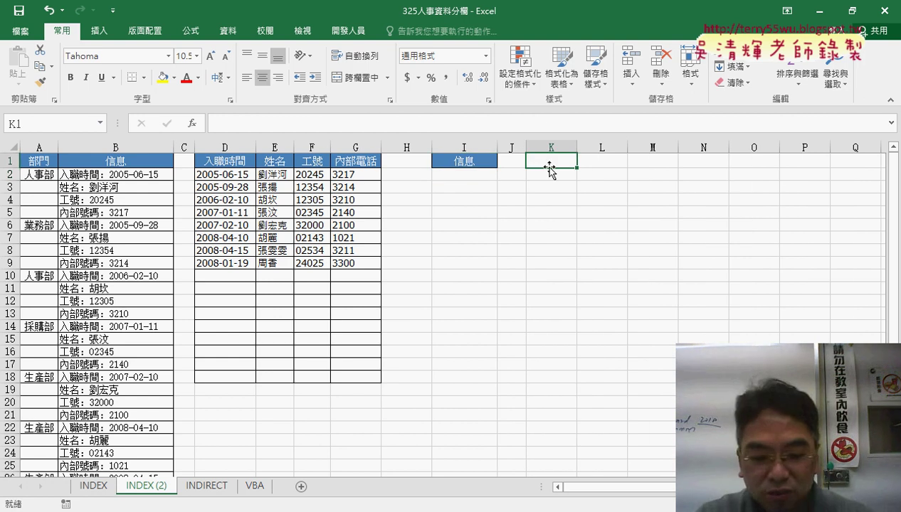
type("RO")
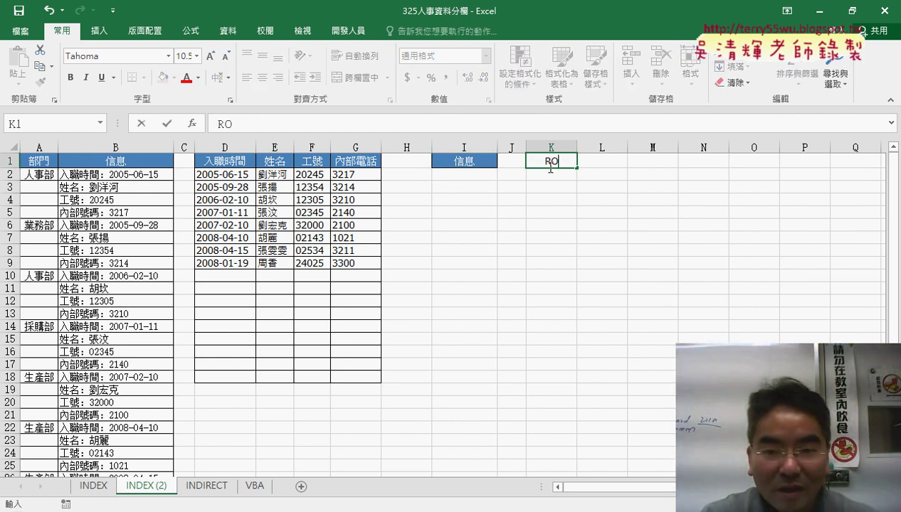
type("W")
left_click(617, 161)
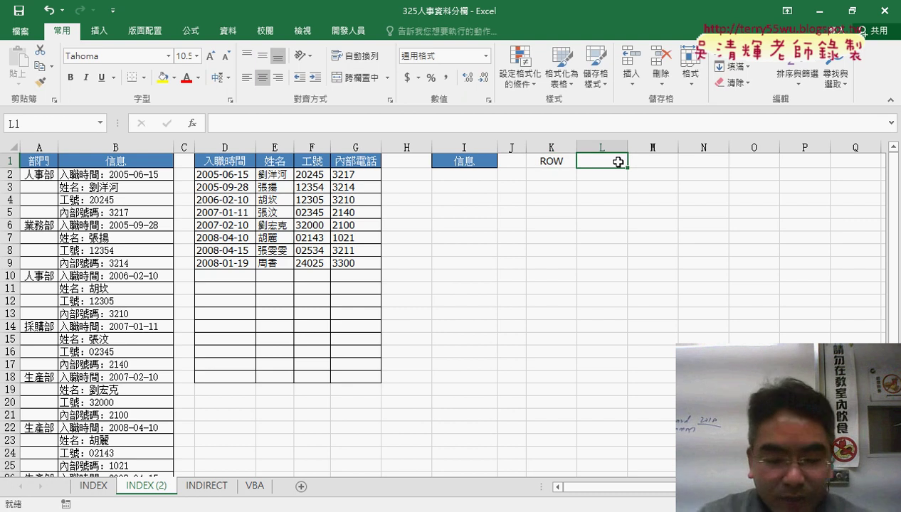
type("CLO")
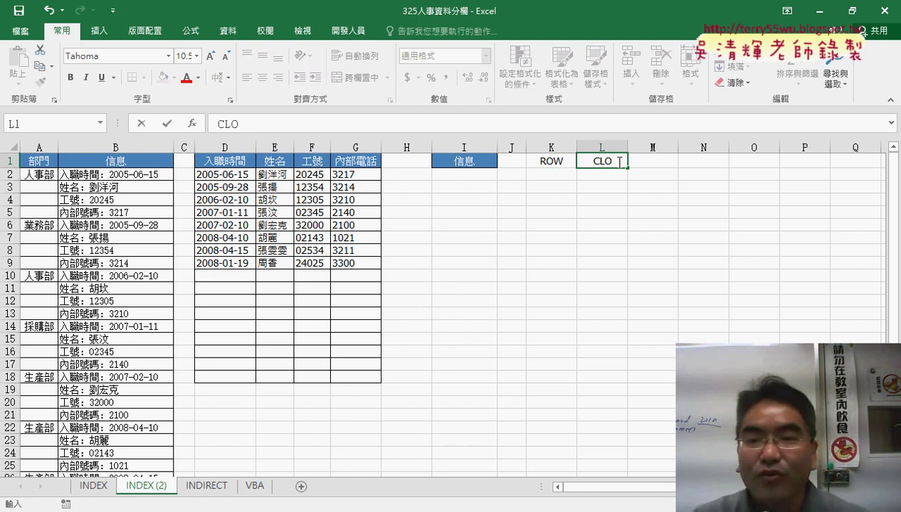
key("BackSpace")
key("BackSpace")
type("O")
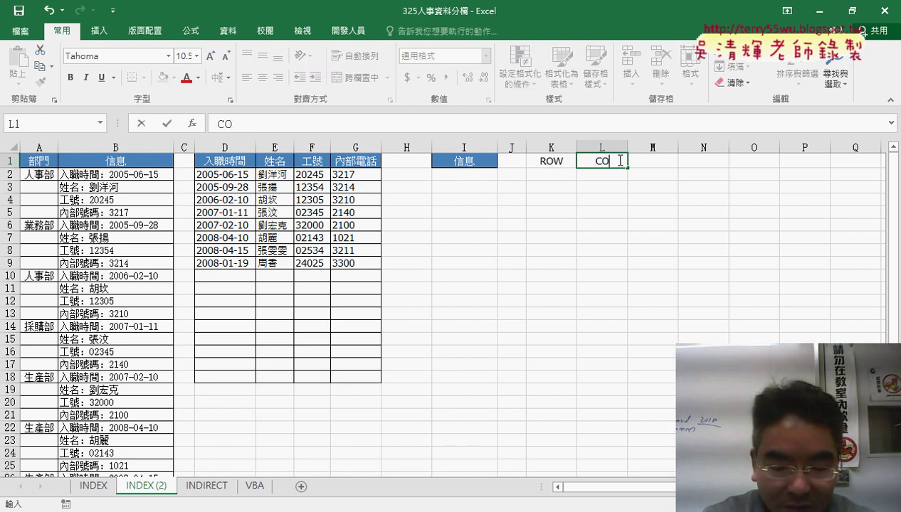
type("L")
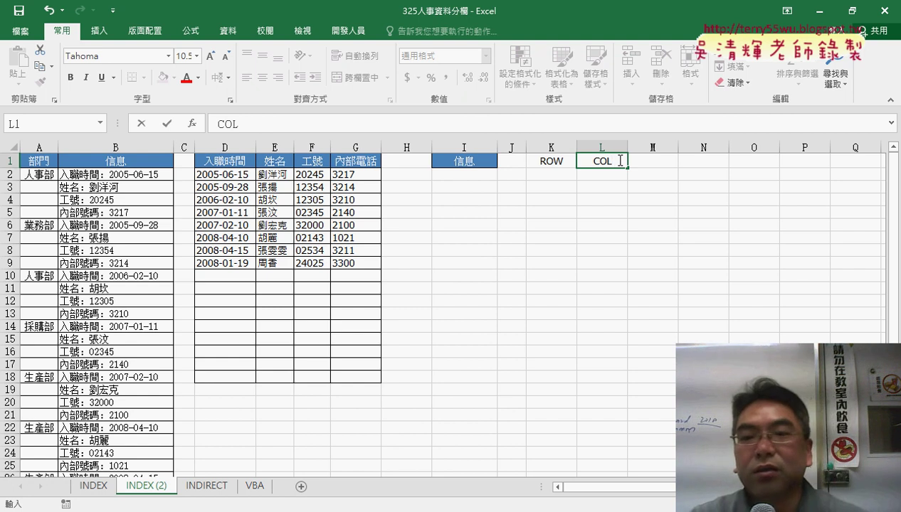
left_click(560, 173)
Enter row numbers 1 in K2:K5 and 2 in K6:K9.
type("1")
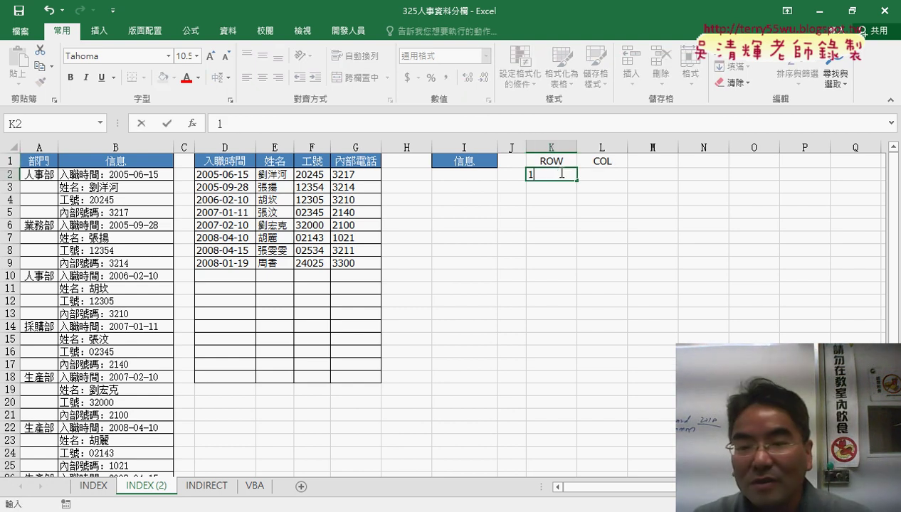
left_click_drag(578, 180, 577, 269)
left_click(542, 225)
type("2")
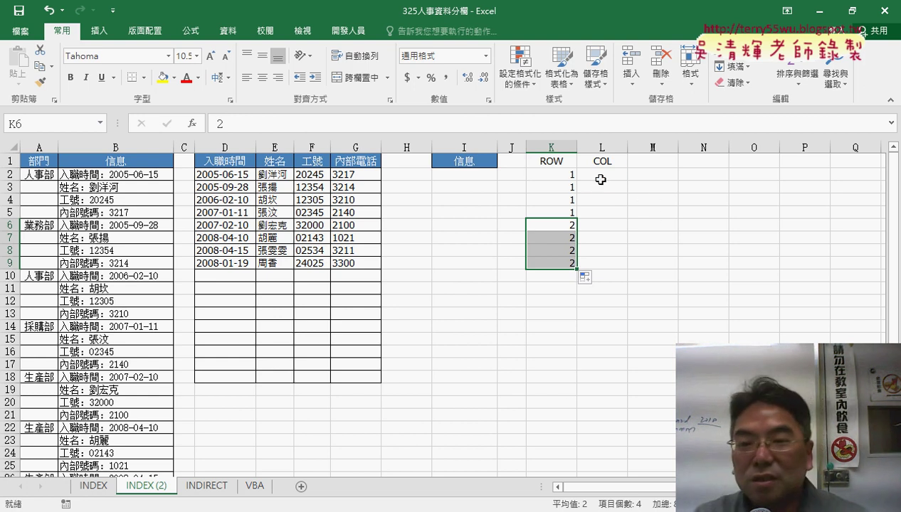
Fill the column numbers 1–4 into L2:L5 and again into L6:L9.
left_click(601, 180)
type("1")
left_click(626, 179)
left_click_drag(626, 180, 626, 222)
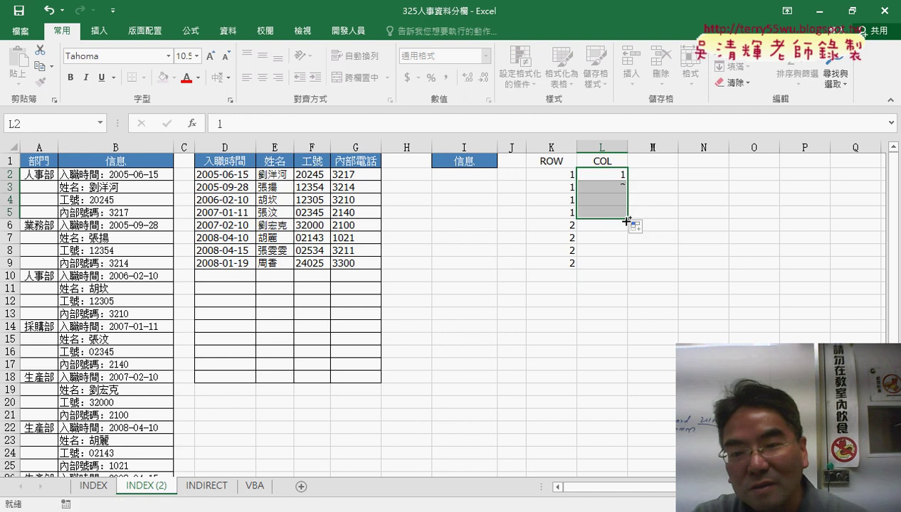
left_click(617, 226)
type("1")
left_click(626, 231)
left_click_drag(627, 231, 627, 264)
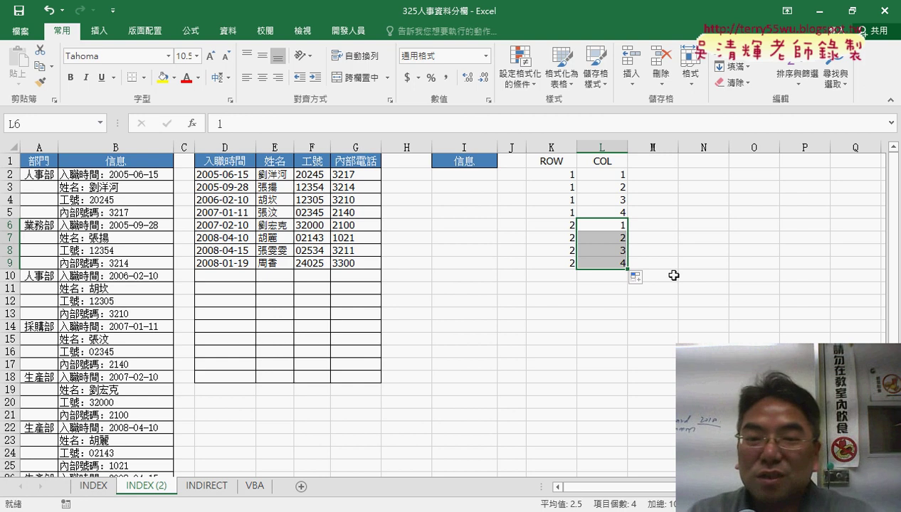
left_click(474, 176)
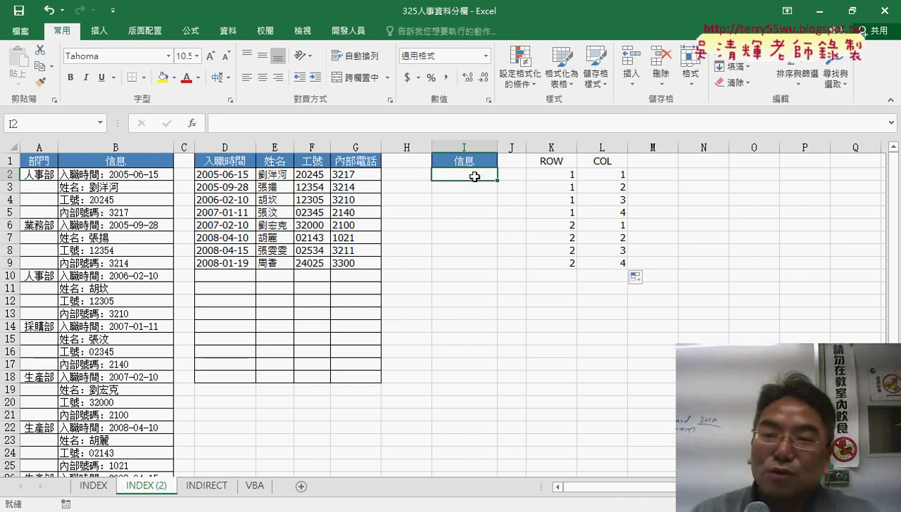
left_click(547, 147)
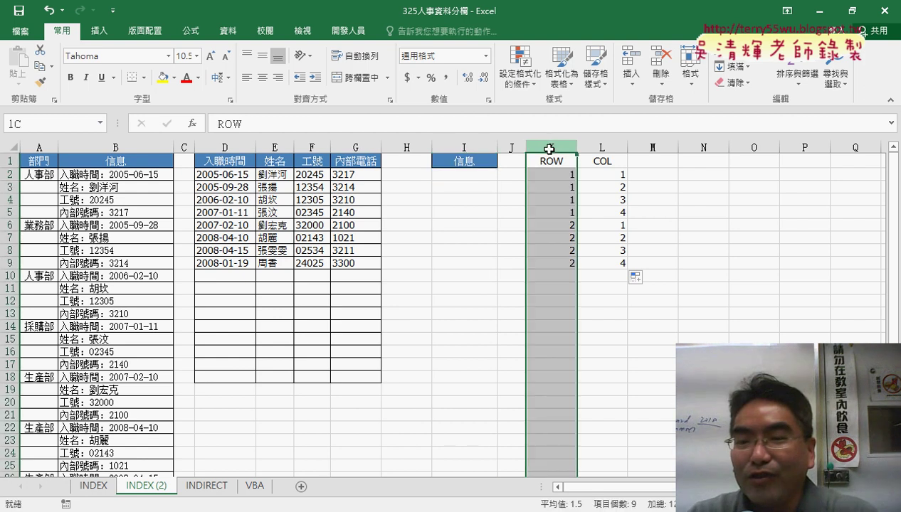
left_click(605, 147)
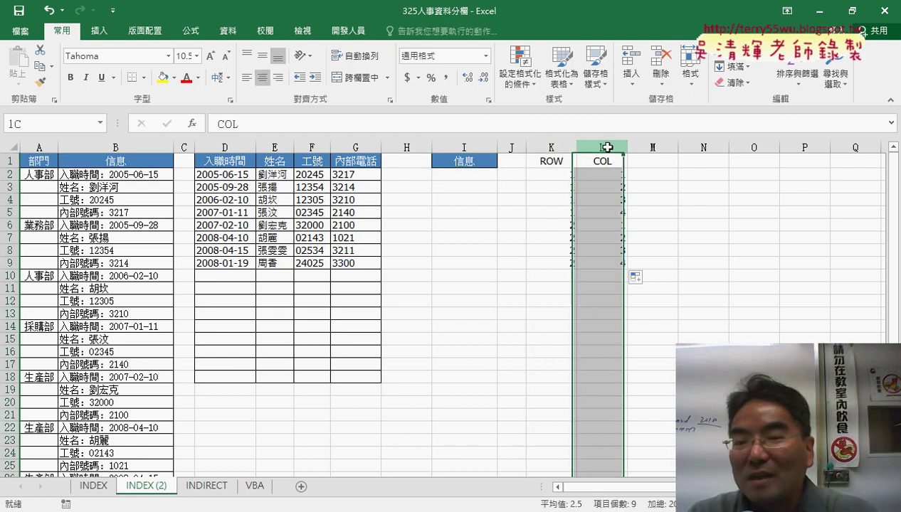
left_click(550, 147)
left_click_drag(541, 174, 558, 212)
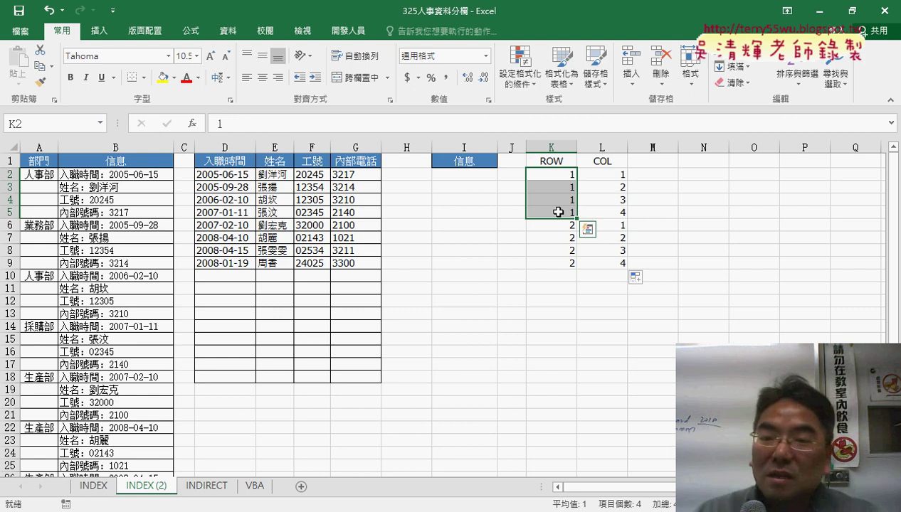
left_click_drag(612, 174, 612, 212)
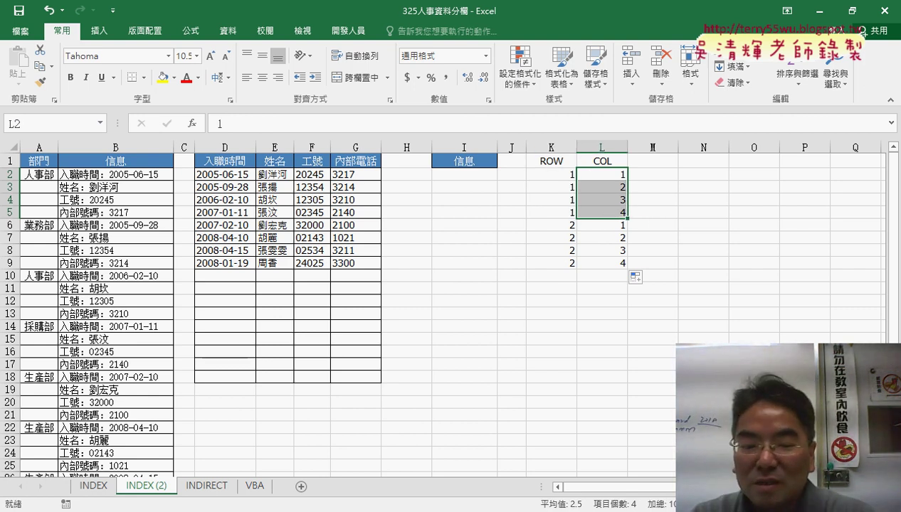
View the Google Docs reference document, then return to the Excel workbook.
mouse_move(224, 511)
left_click(240, 473)
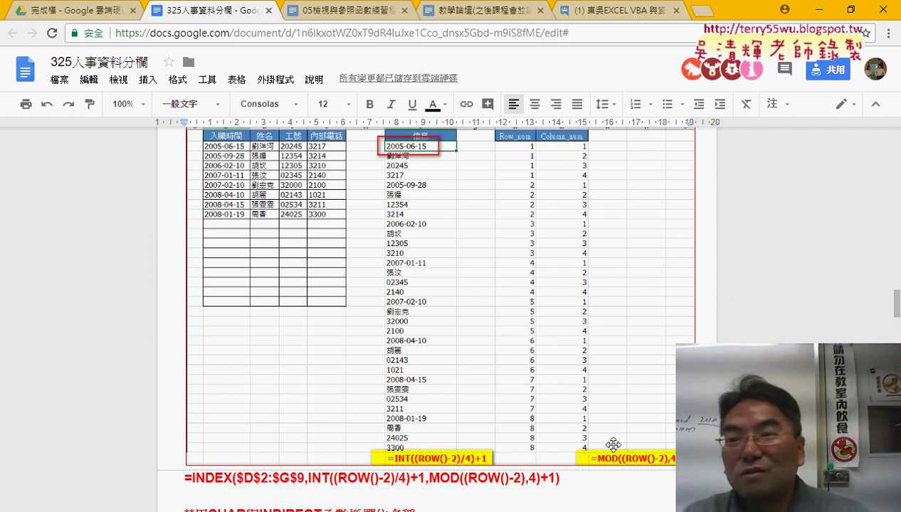
left_click(815, 10)
Clear the typed ROW numbers from K2:K9.
mouse_move(541, 174)
left_mouse_down()
mouse_move(600, 200)
mouse_move(599, 261)
left_mouse_up()
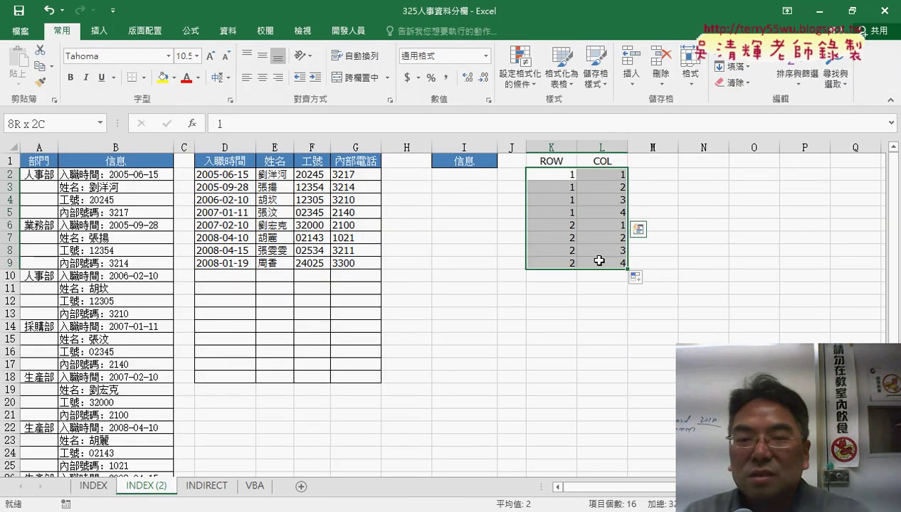
left_click_drag(551, 174, 564, 263)
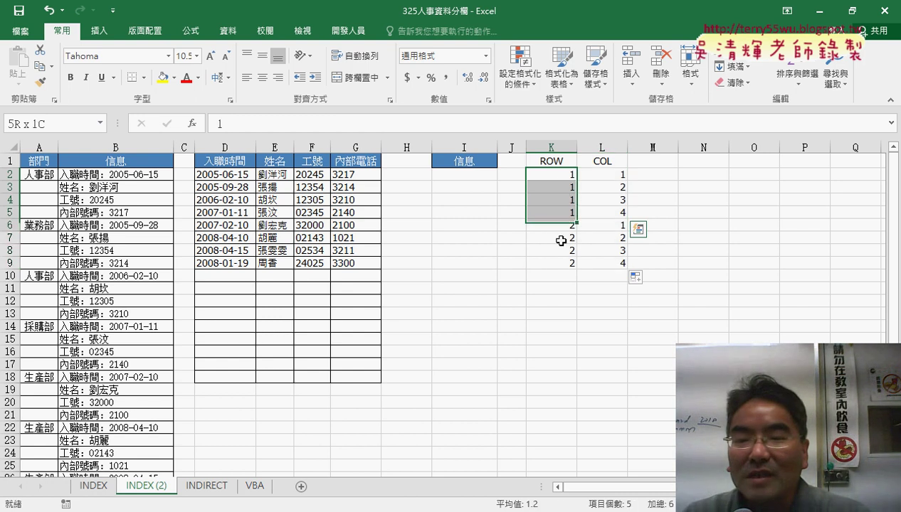
key("Delete")
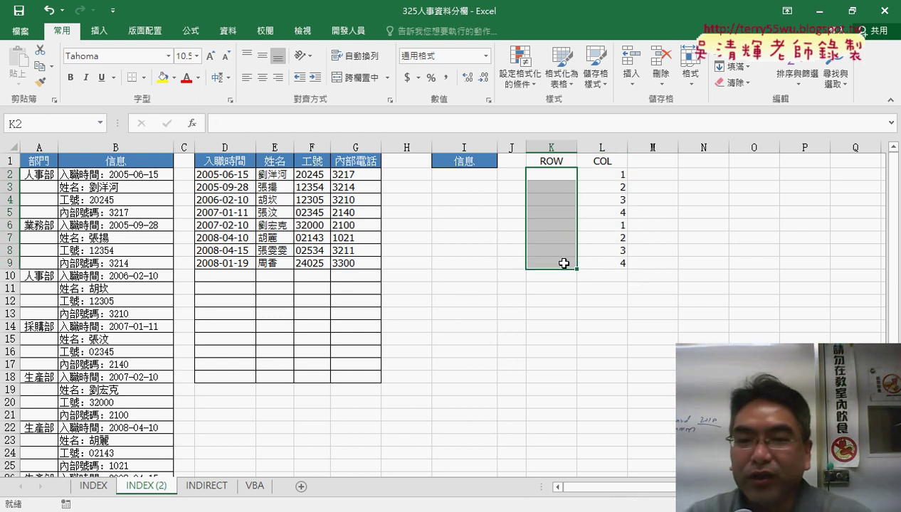
Browse the Math & Trig functions for K2 and read the INT description.
left_click(534, 175)
left_click(193, 123)
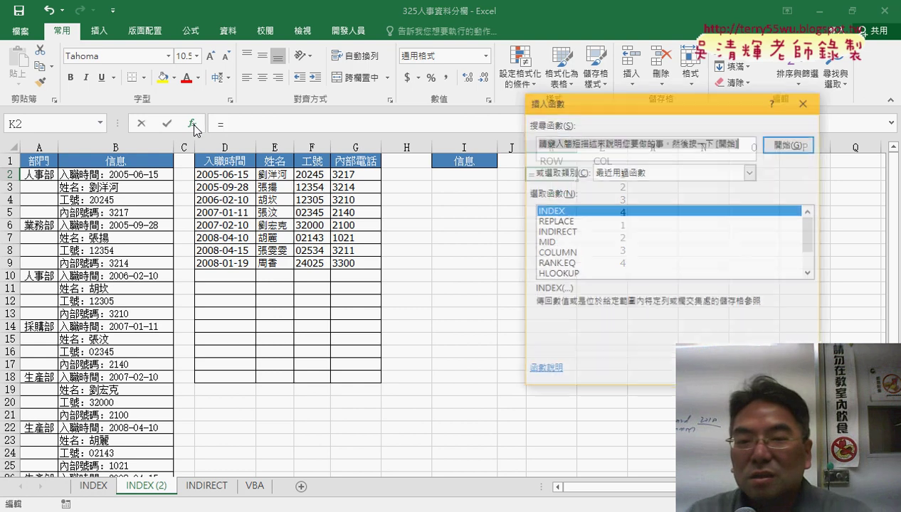
left_click(635, 173)
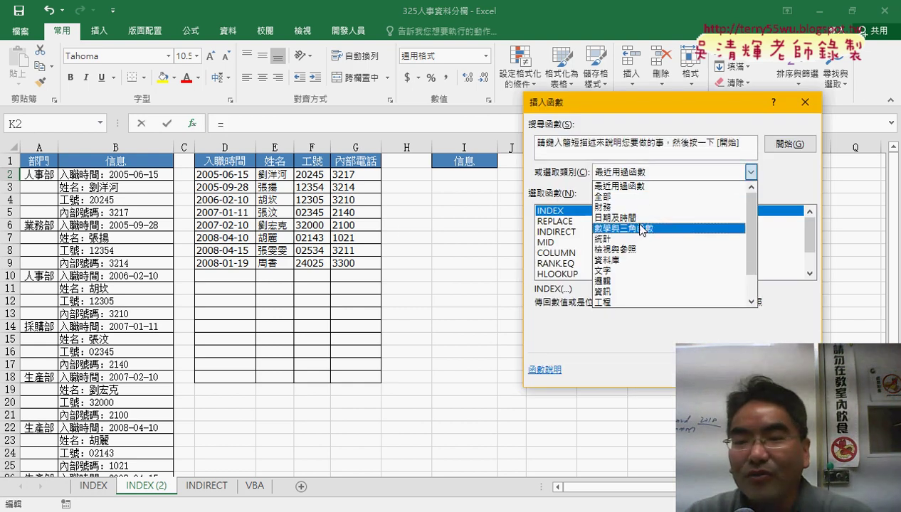
left_click(639, 228)
left_click_drag(809, 222, 812, 247)
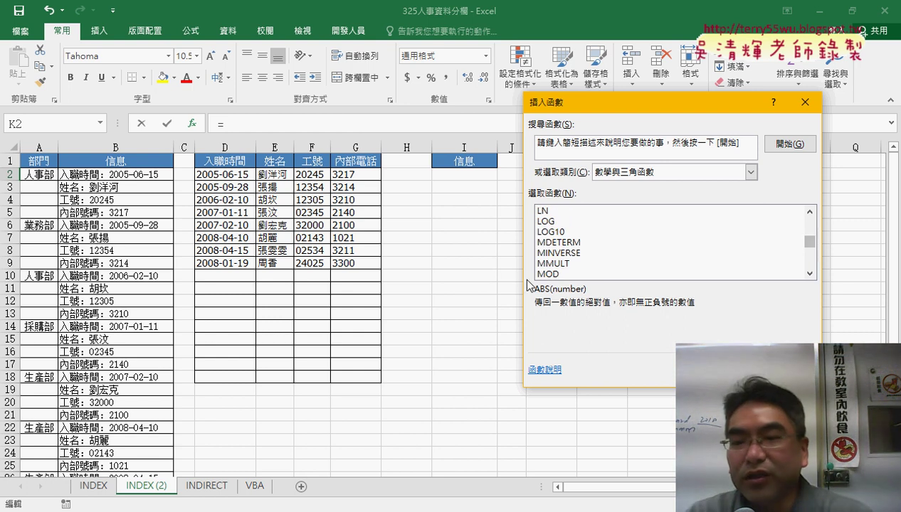
left_click(809, 212)
left_click(809, 211)
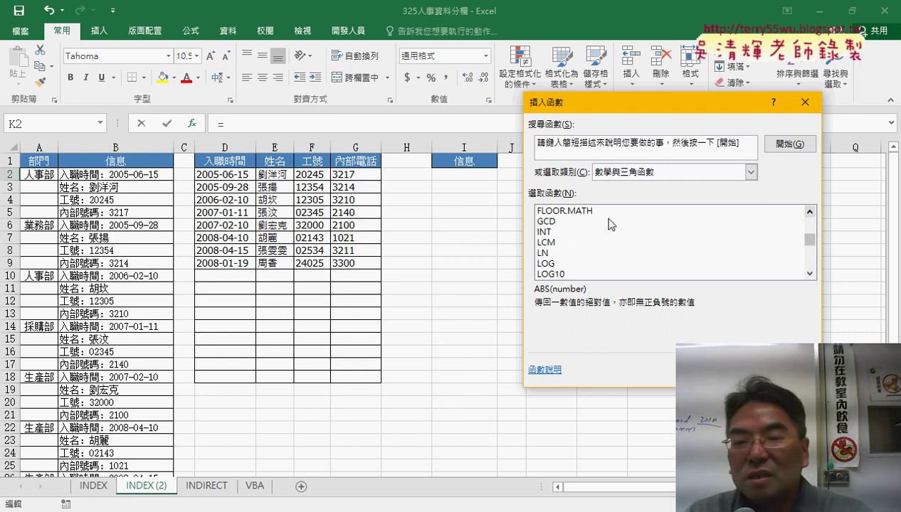
left_click(571, 235)
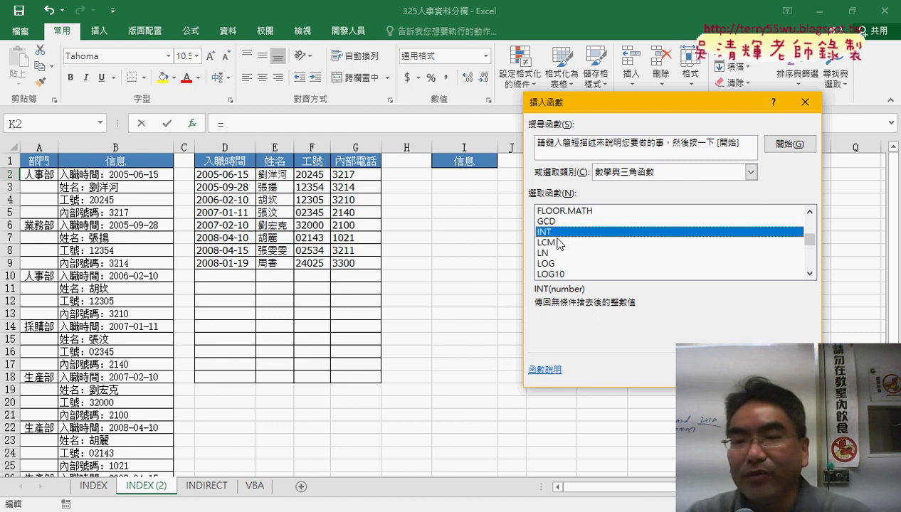
Read the MOD description, then check the Google Docs notes and come back to Excel.
left_click_drag(602, 112, 563, 269)
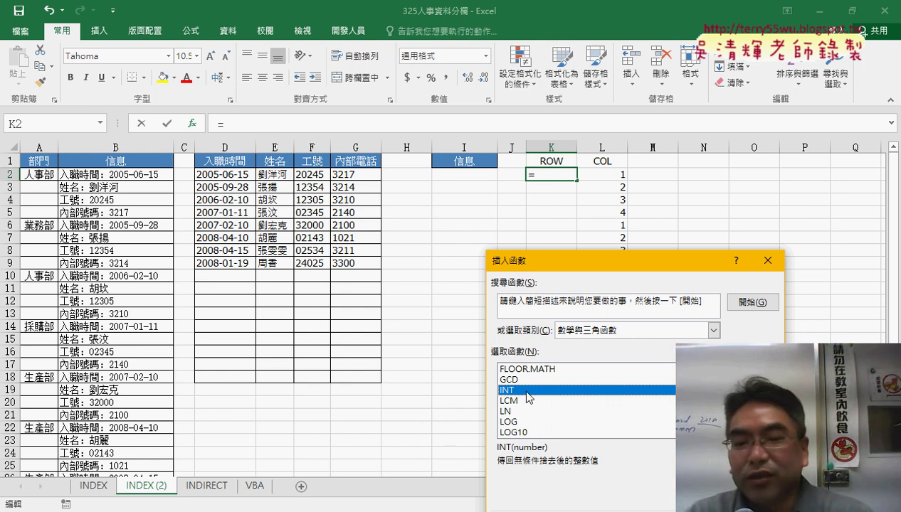
left_click_drag(568, 271, 572, 234)
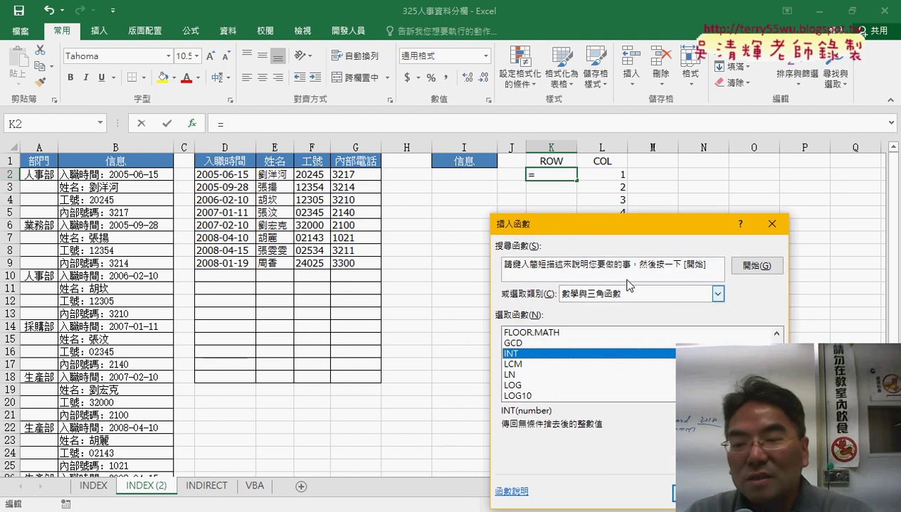
scroll(587, 363, "down", 2)
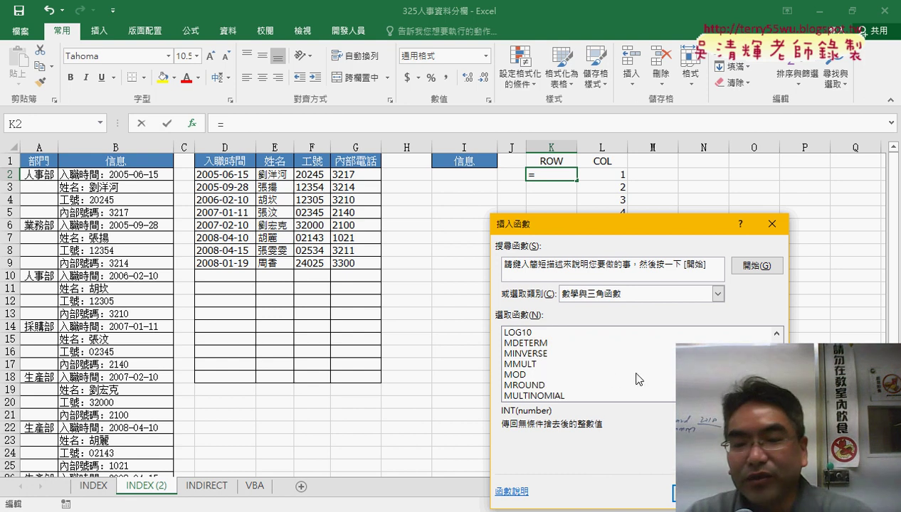
left_click(577, 375)
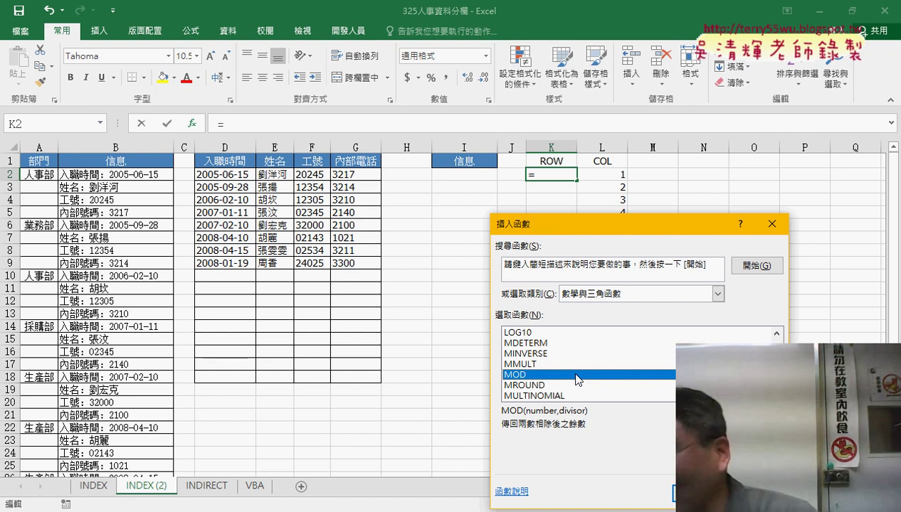
key("alt+Tab")
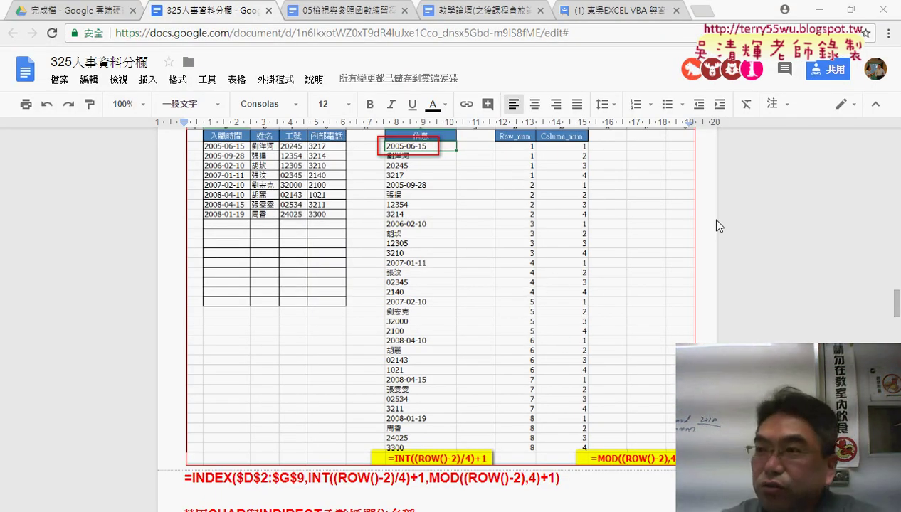
left_click(819, 11)
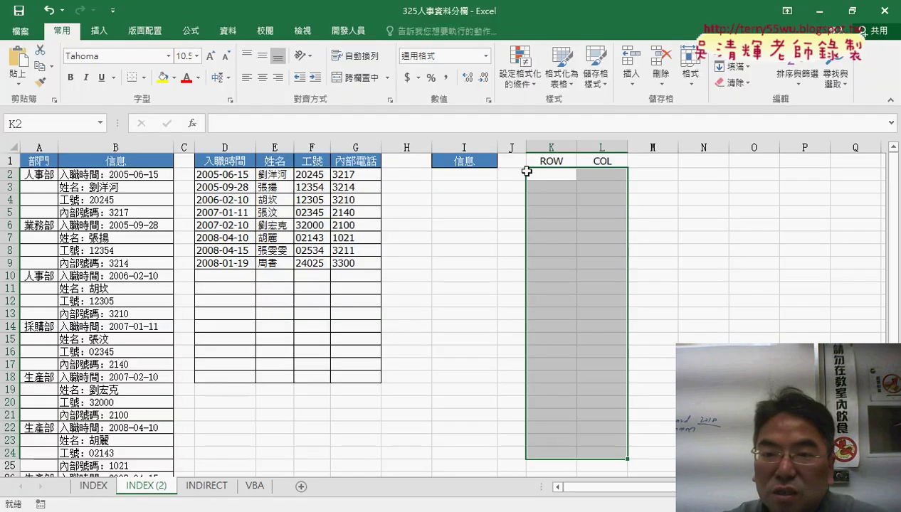
Insert =ROW() from Lookup & Reference into K2 and fill it down to K25, showing 2 through 25.
left_click(549, 174)
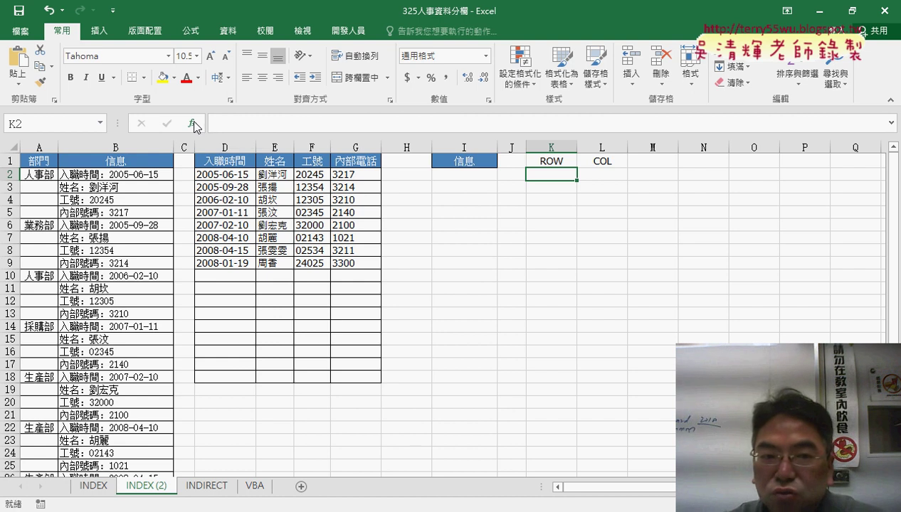
left_click(193, 123)
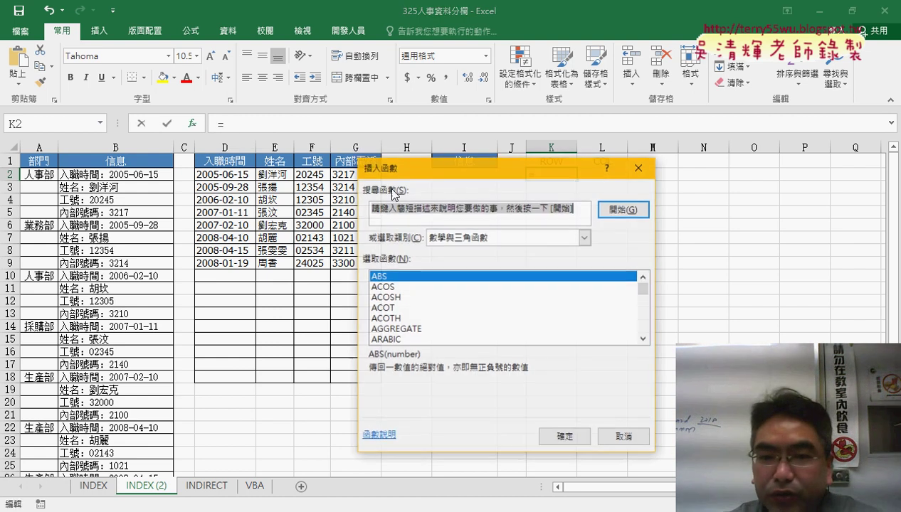
left_click(498, 237)
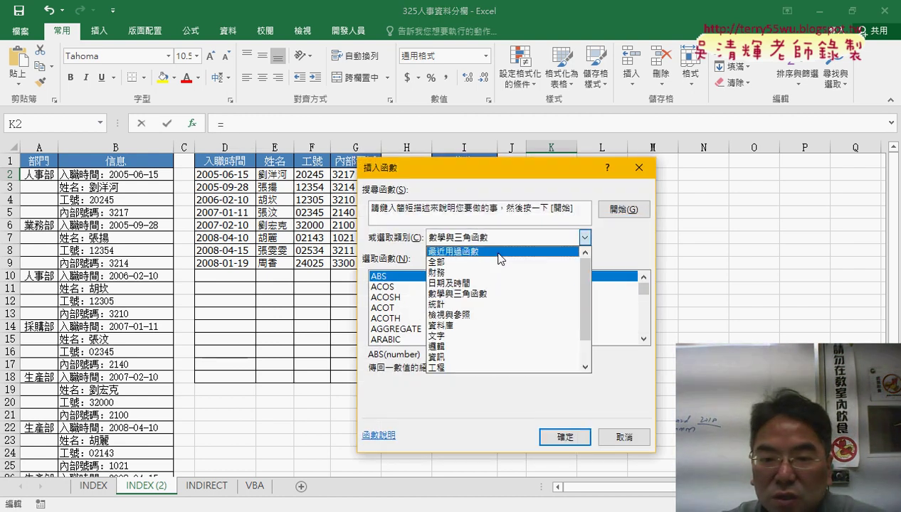
left_click(499, 252)
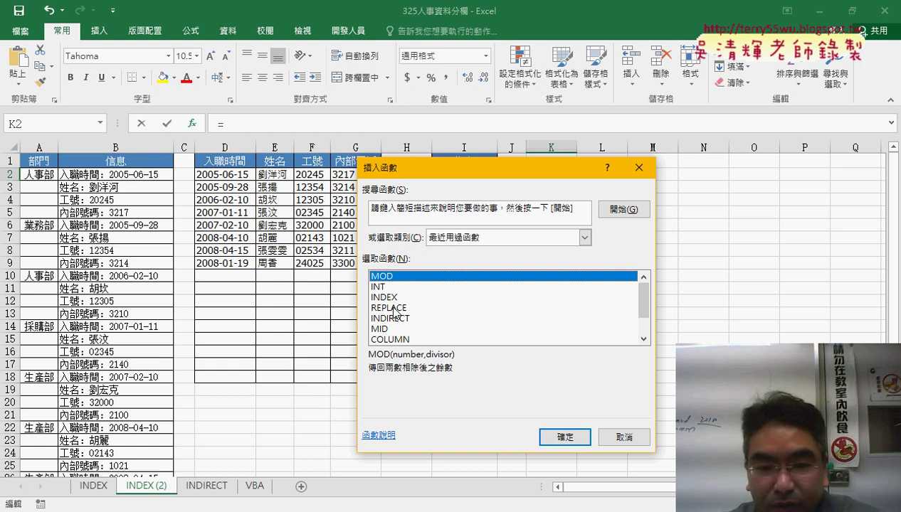
left_click(582, 237)
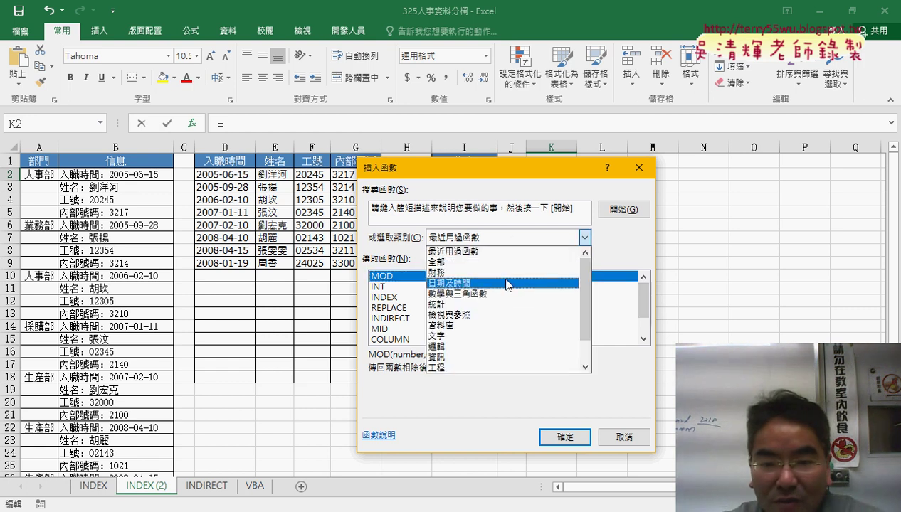
left_click(500, 314)
left_click_drag(648, 298, 644, 329)
left_click(444, 298)
double_click(444, 298)
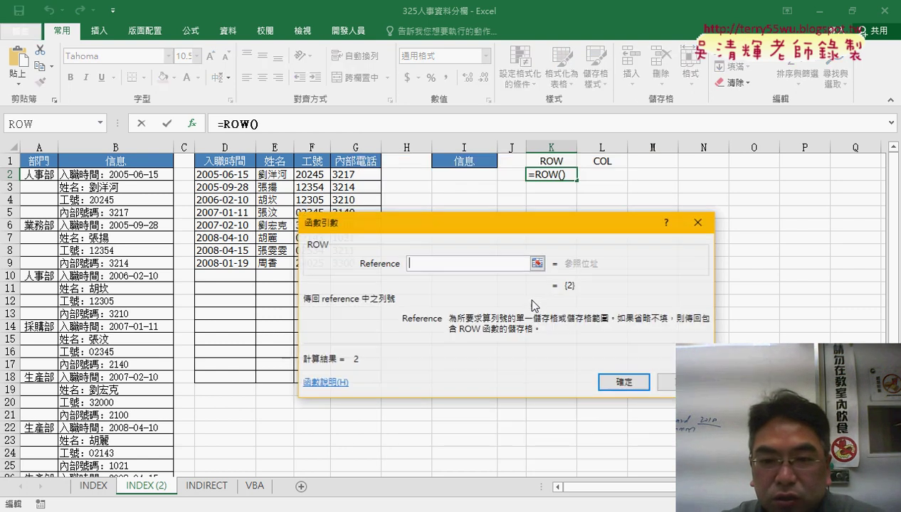
left_click(626, 382)
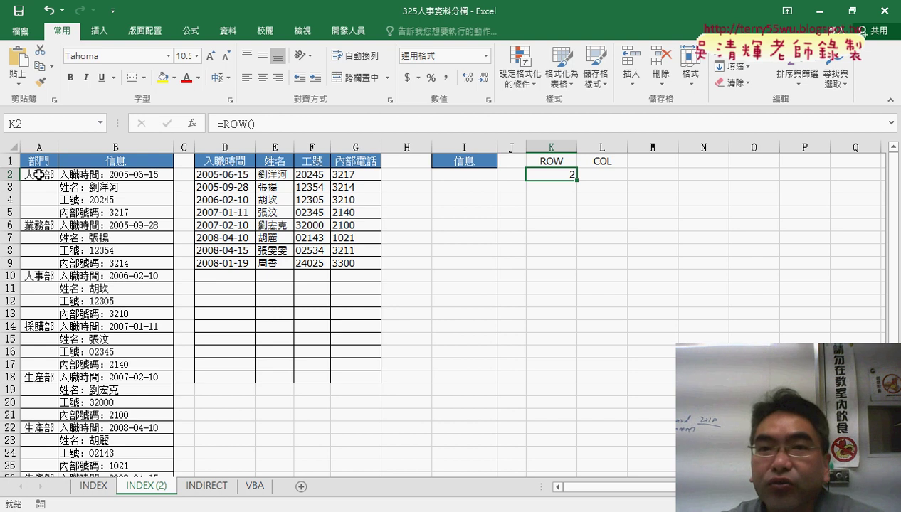
left_click_drag(577, 181, 578, 472)
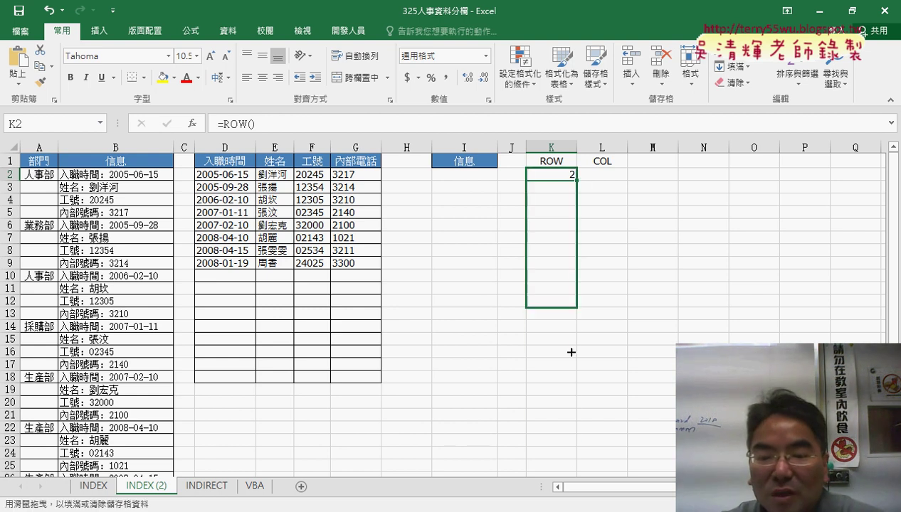
left_click(567, 174)
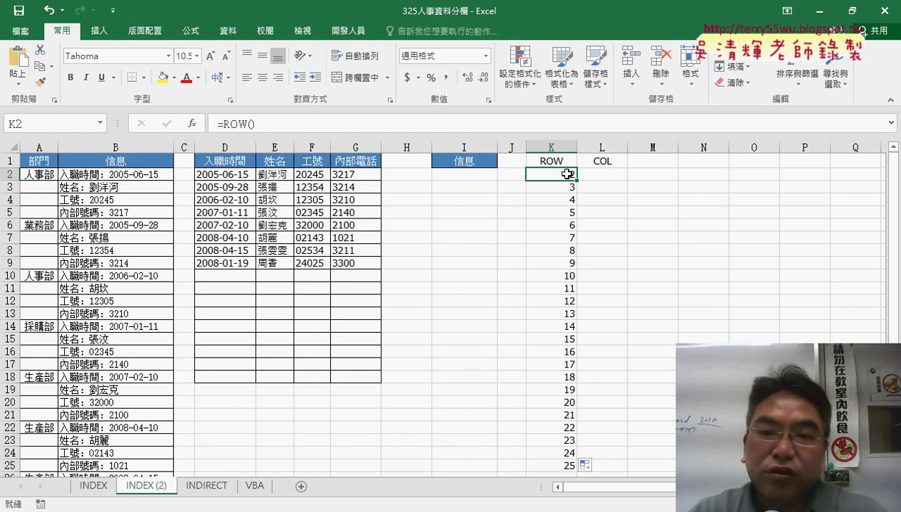
Change K2 to =ROW()/4 and fill it down to K25.
left_click(324, 123)
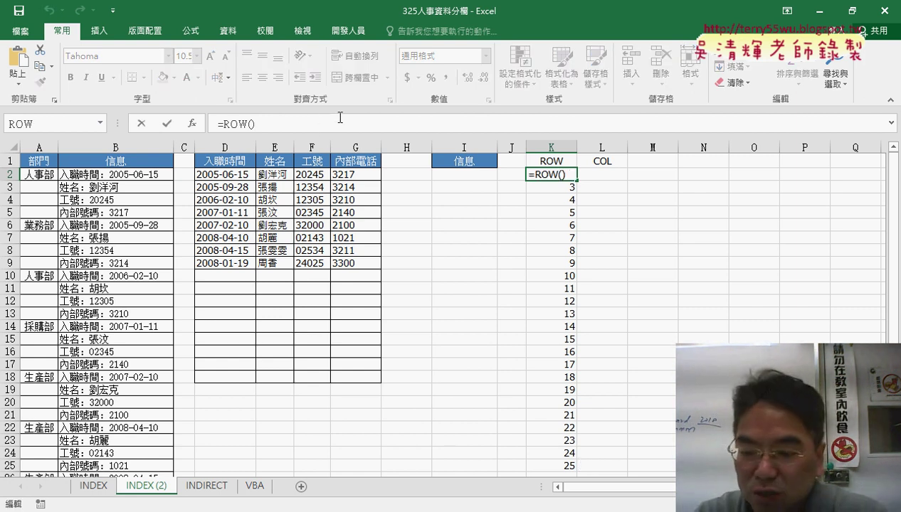
type("/")
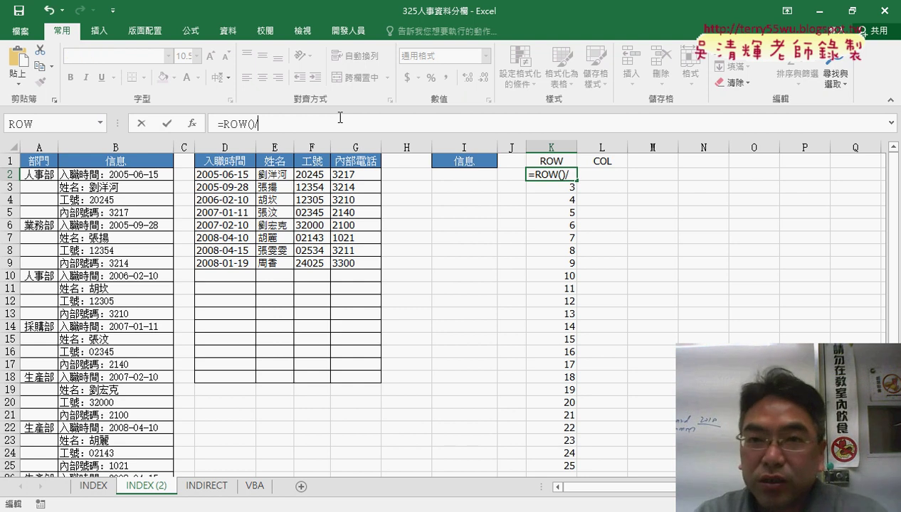
type("4")
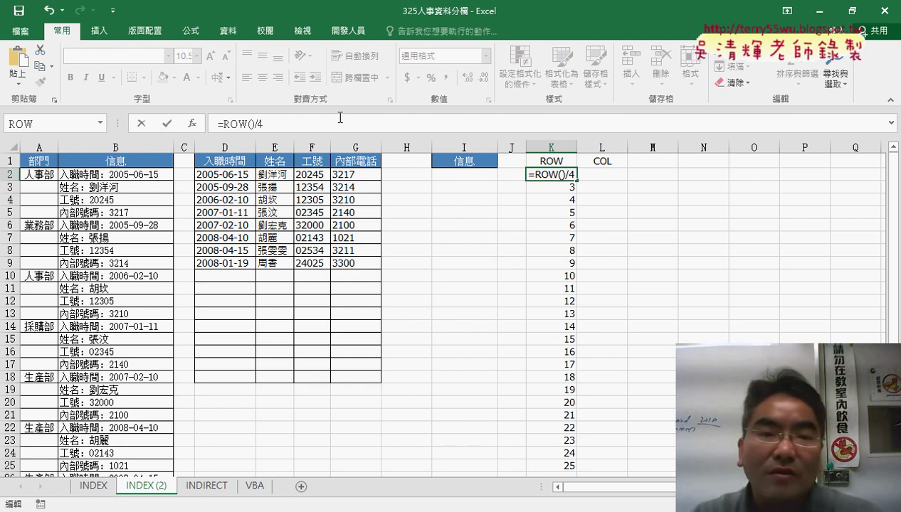
left_click(166, 124)
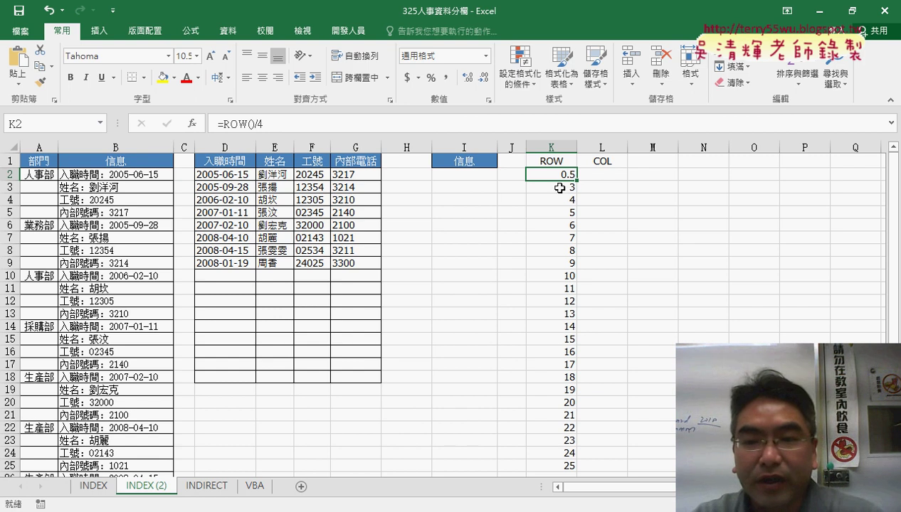
left_click_drag(576, 183, 576, 468)
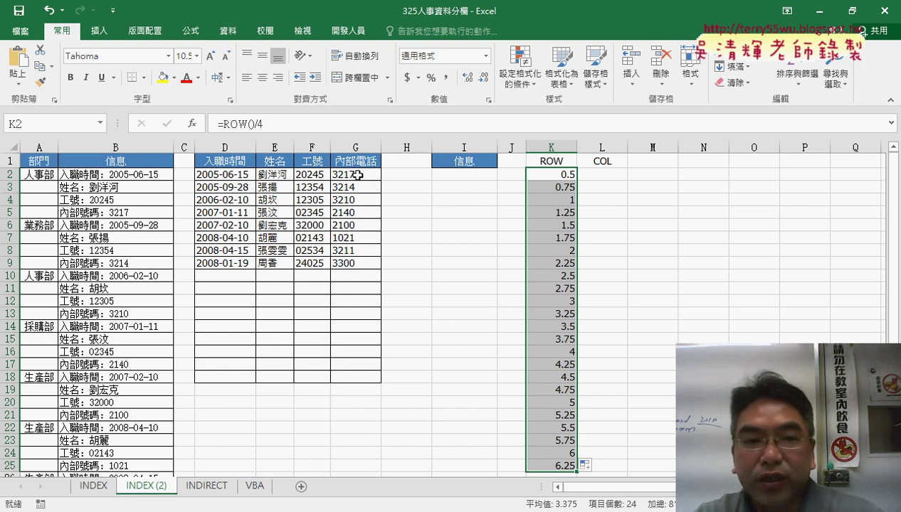
Wrap it as =INT(ROW()/4) in K2 and fill it down to K25.
left_click(347, 126)
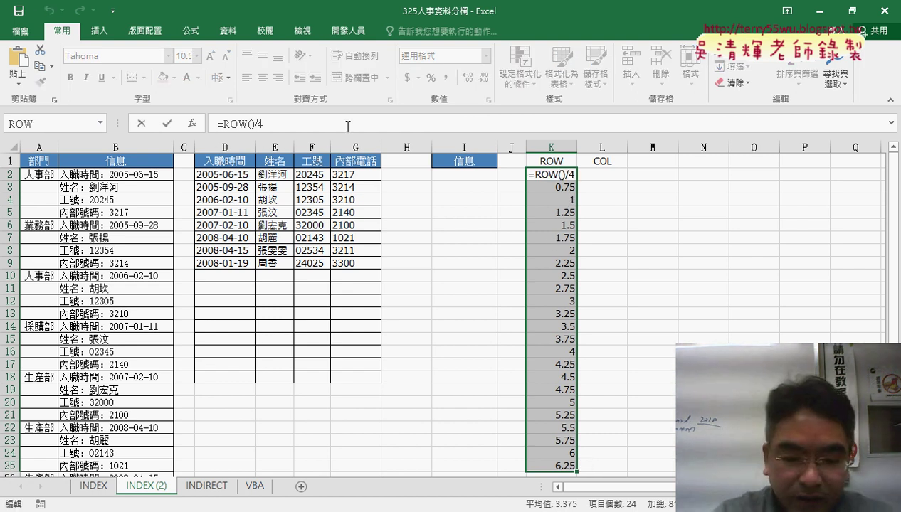
type("int")
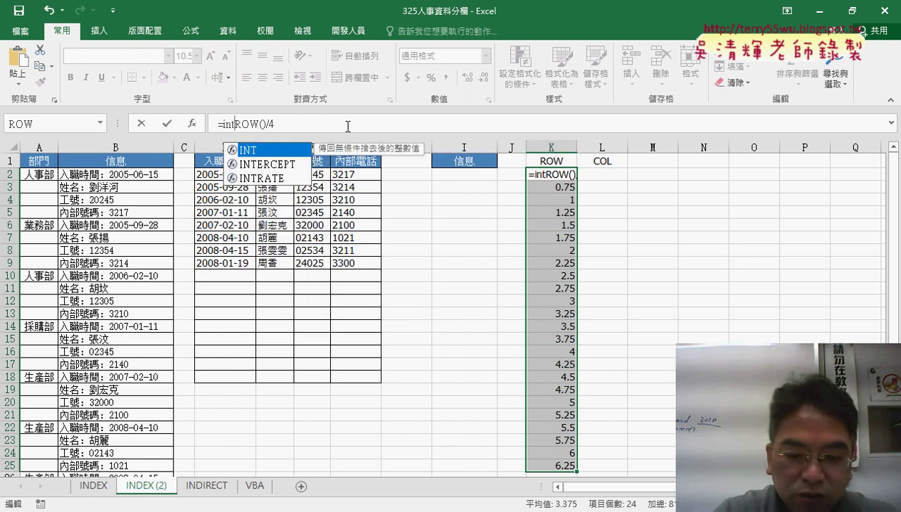
type("(")
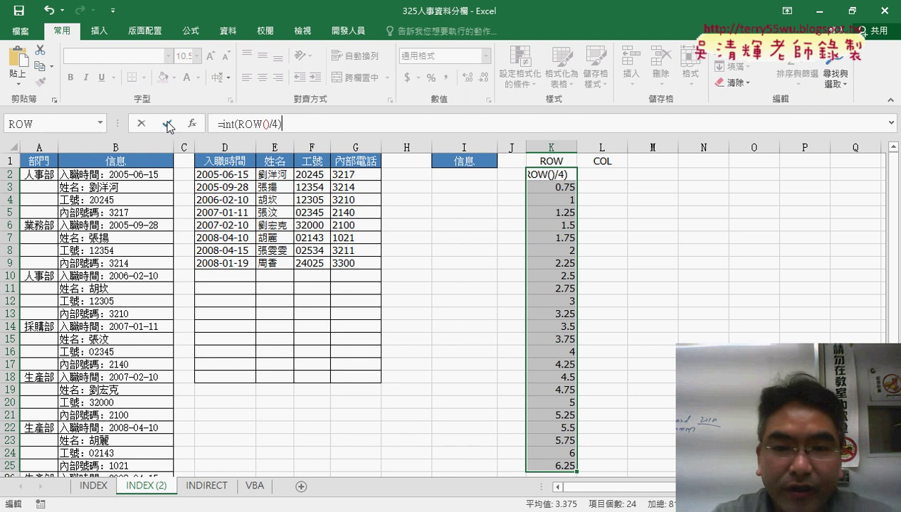
key("Return")
left_click(552, 177)
left_click_drag(577, 181, 573, 466)
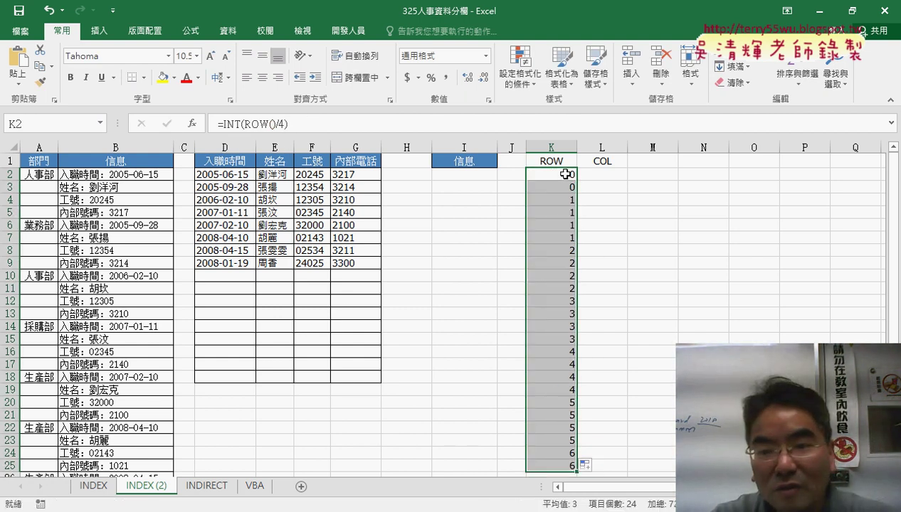
left_click_drag(565, 176, 562, 189)
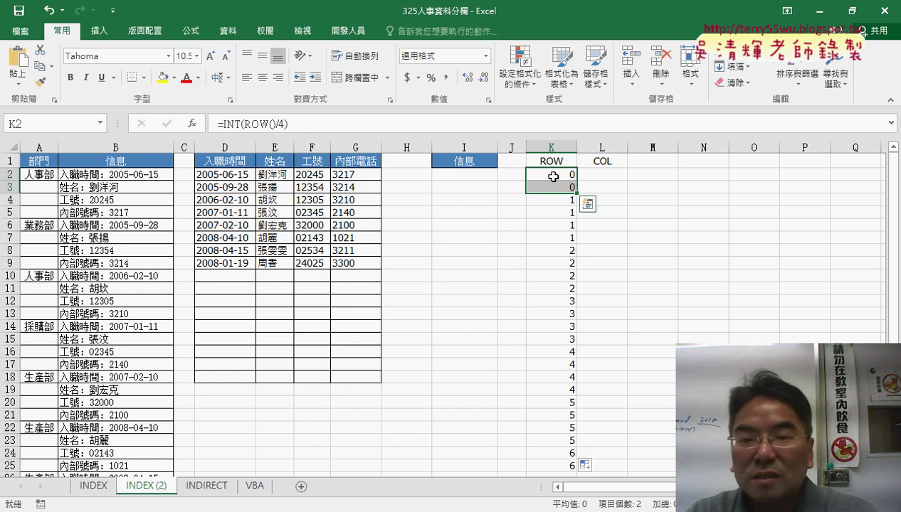
Change K2 to =INT((ROW()-2)/4) and fill it down to K25.
left_click(276, 123)
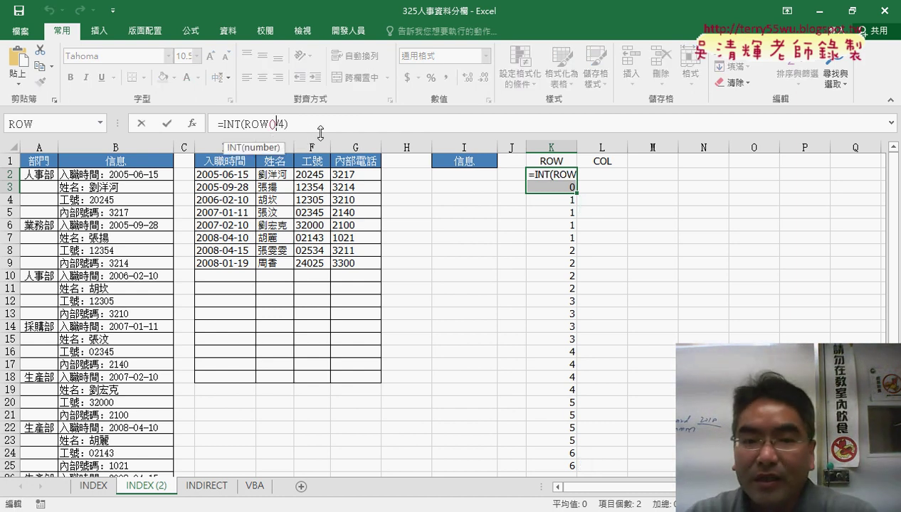
type("-2")
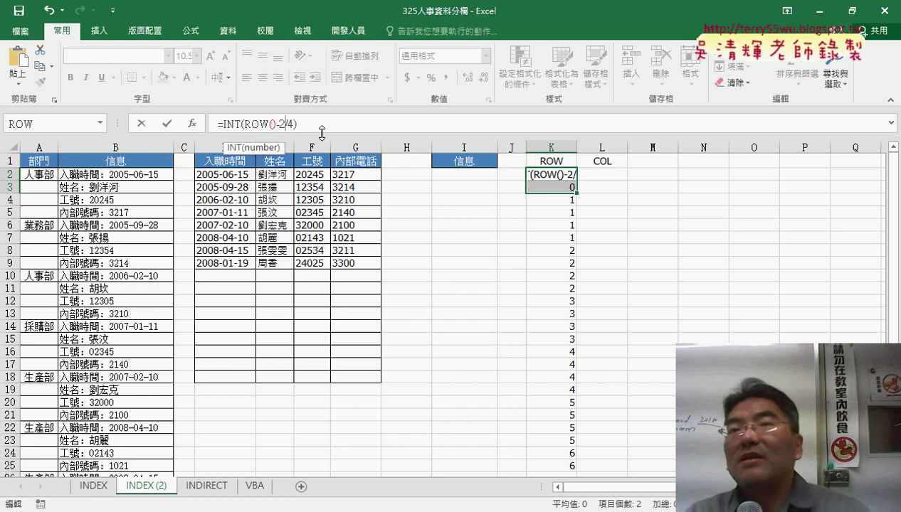
left_click(245, 124)
type("(")
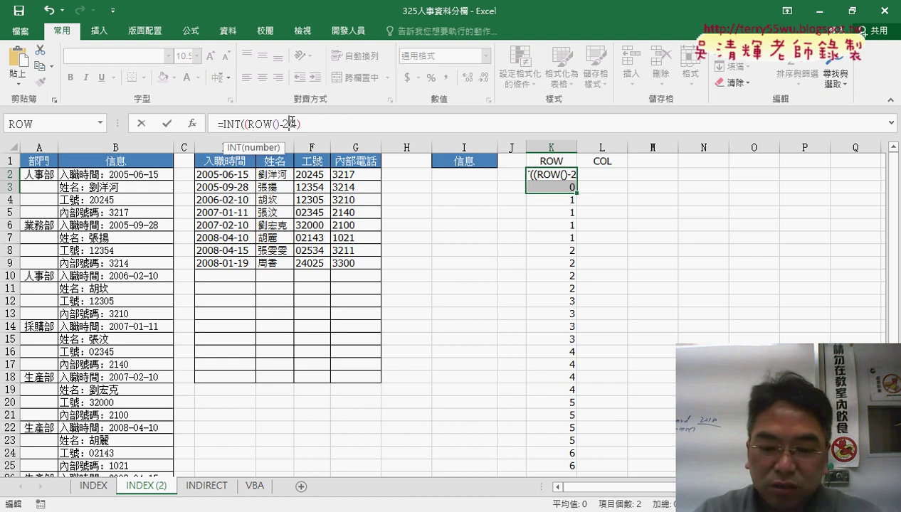
type(")/4")
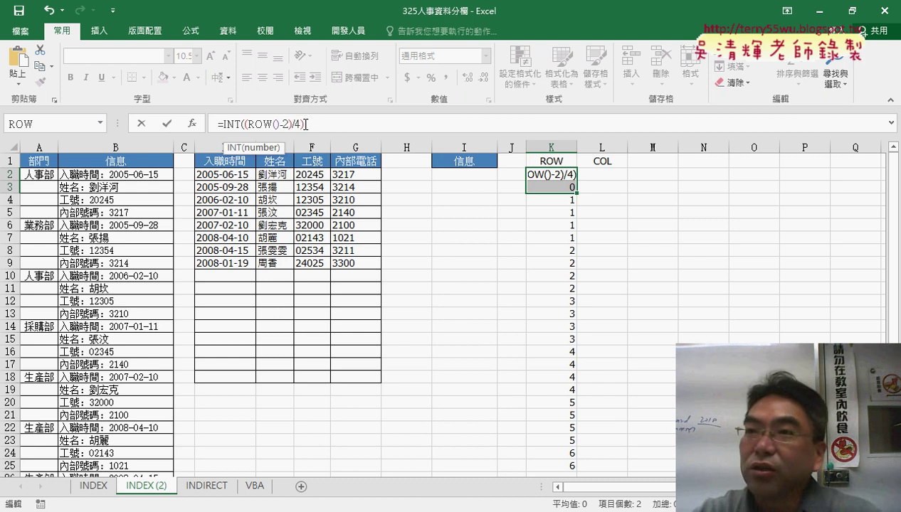
left_click(166, 123)
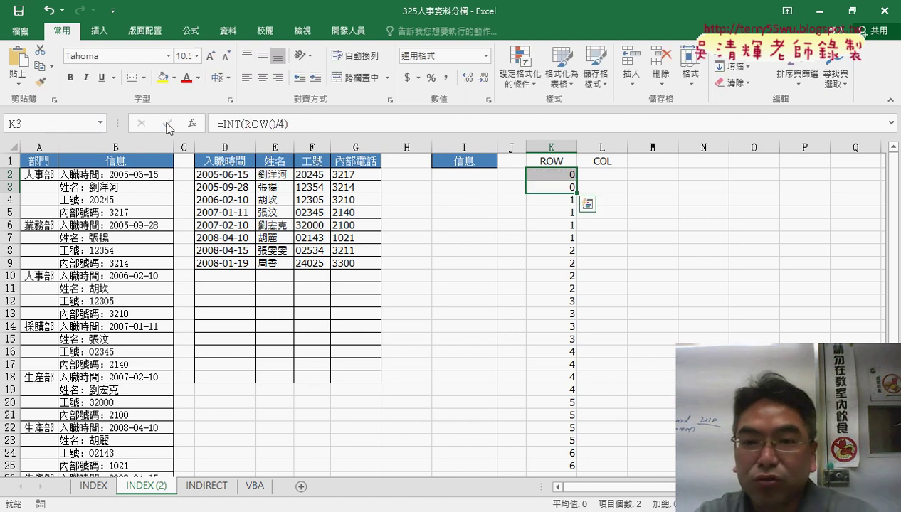
left_click(564, 174)
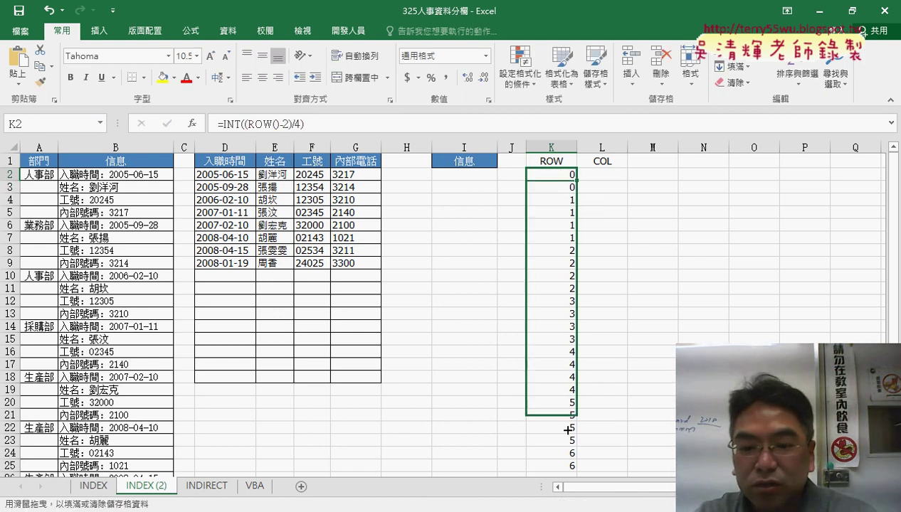
left_click_drag(575, 183, 577, 466)
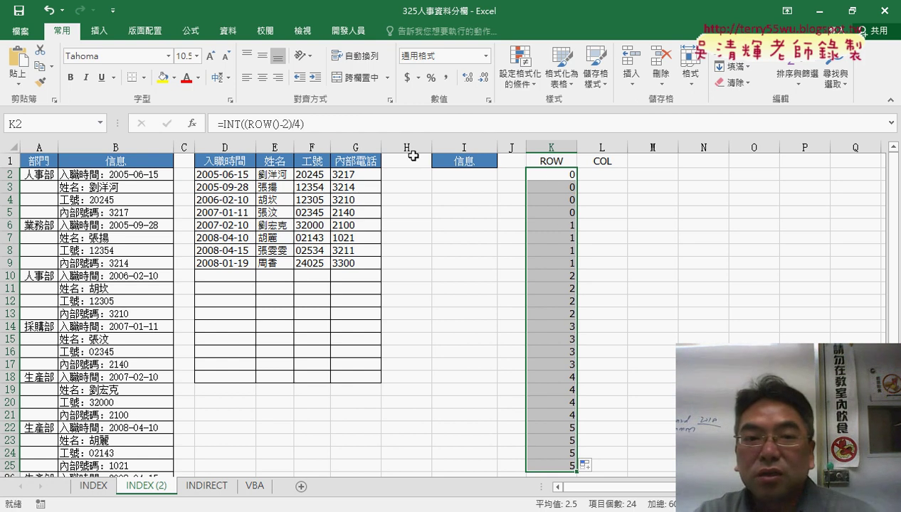
Append +1 to make K2 =INT((ROW()-2)/4)+1 and fill it down to K25.
left_click(332, 124)
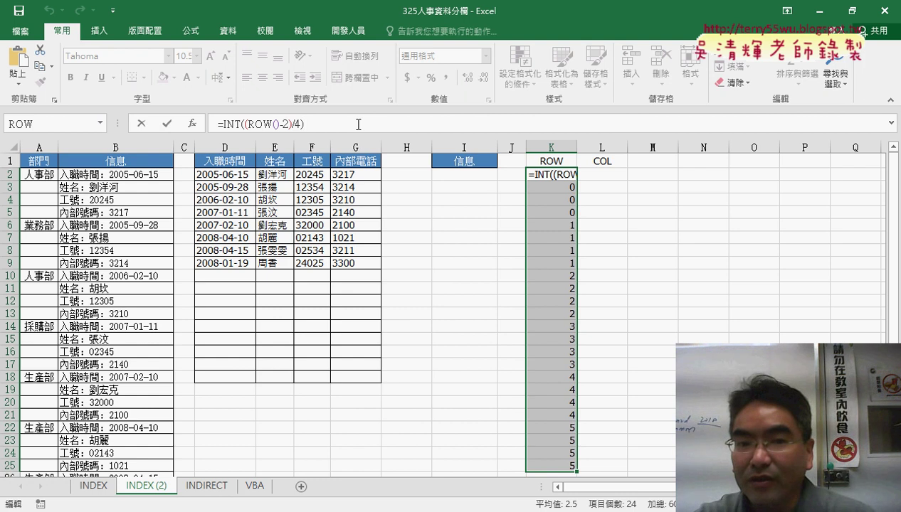
type("+1")
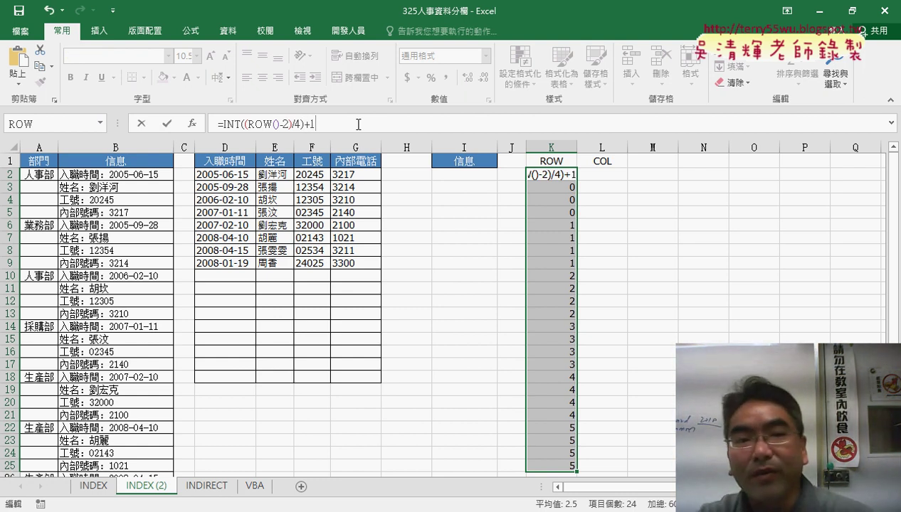
key("Return")
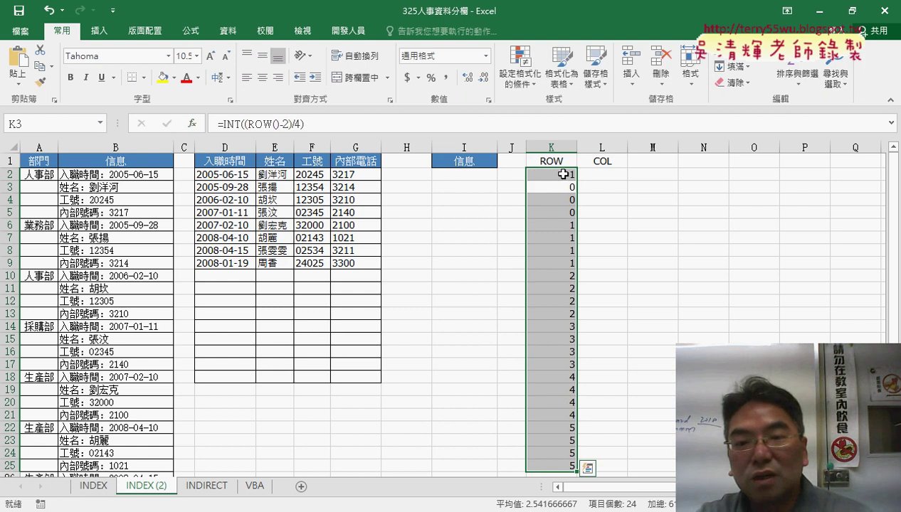
left_click(539, 174)
left_click_drag(577, 180, 573, 466)
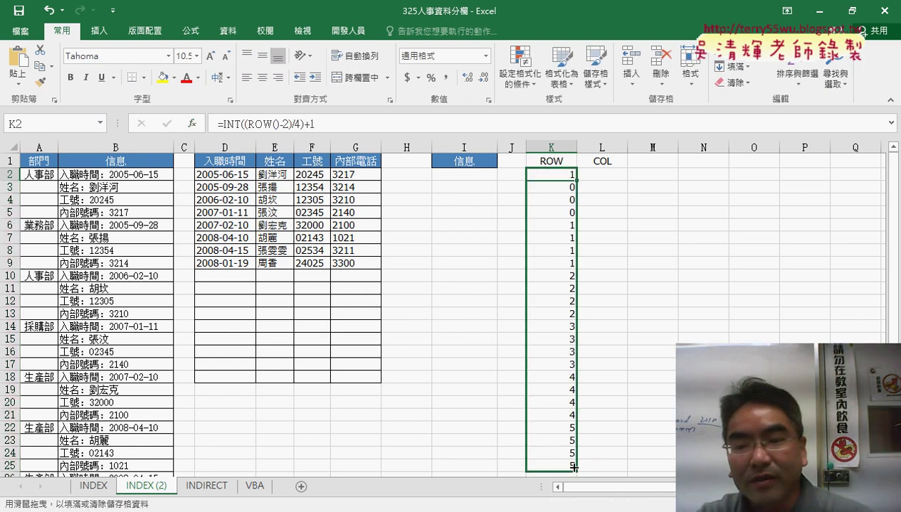
Extend the =INT((ROW()-2)/4)+1 fill down to K33 and review K2's formula.
scroll(673, 466, "down", 2)
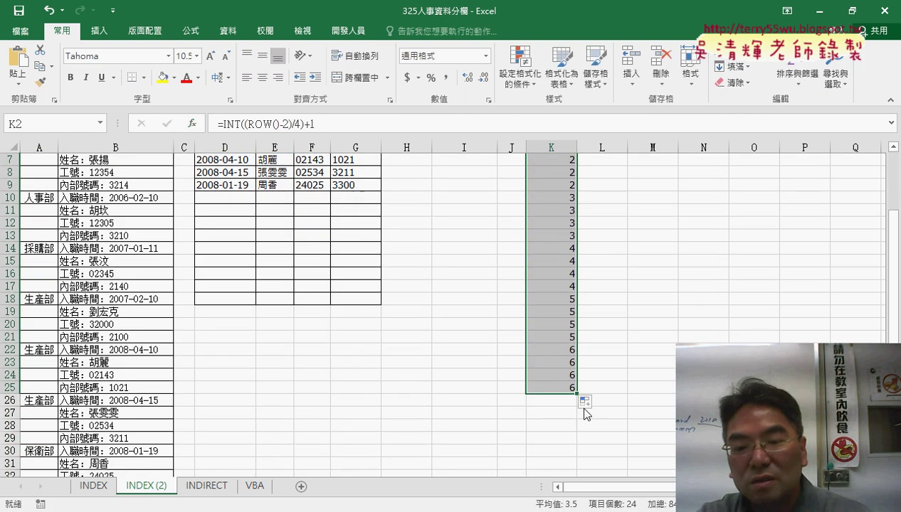
left_click_drag(575, 412, 569, 467)
scroll(672, 464, "up", 2)
scroll(671, 464, "up", 1)
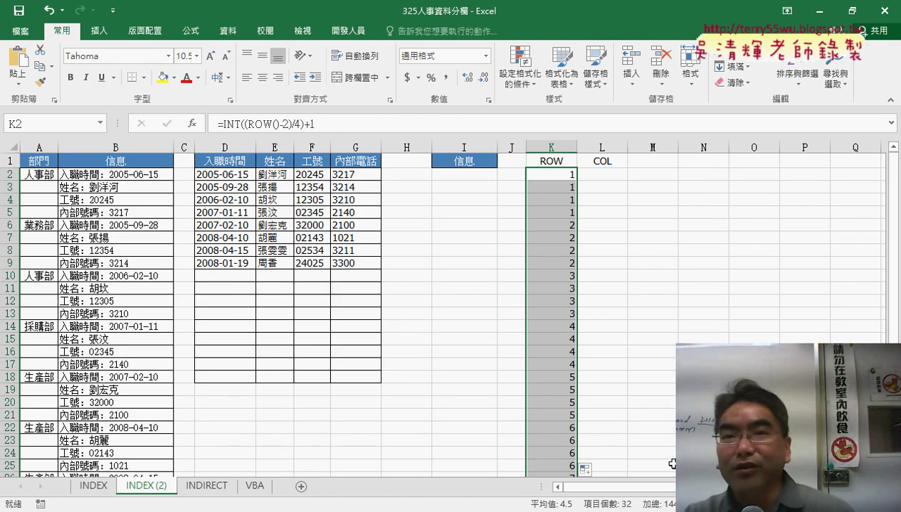
left_click(567, 180)
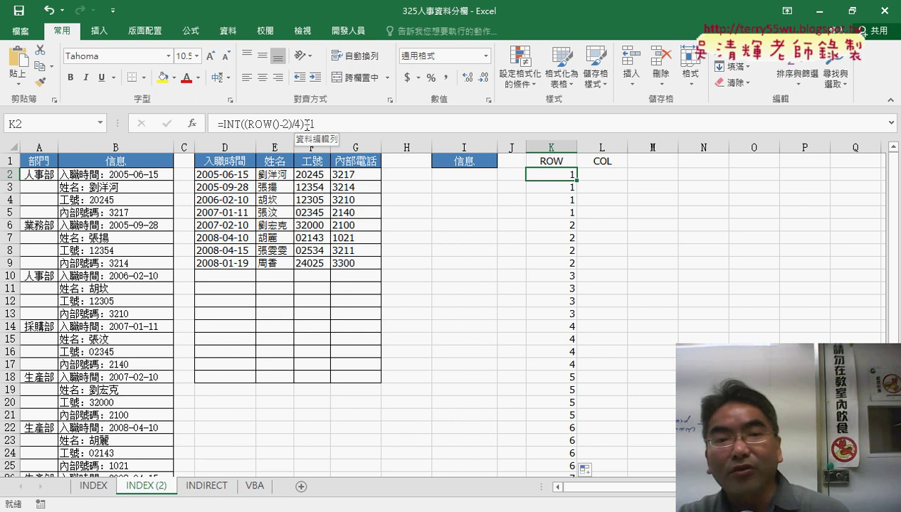
left_click_drag(303, 124, 317, 124)
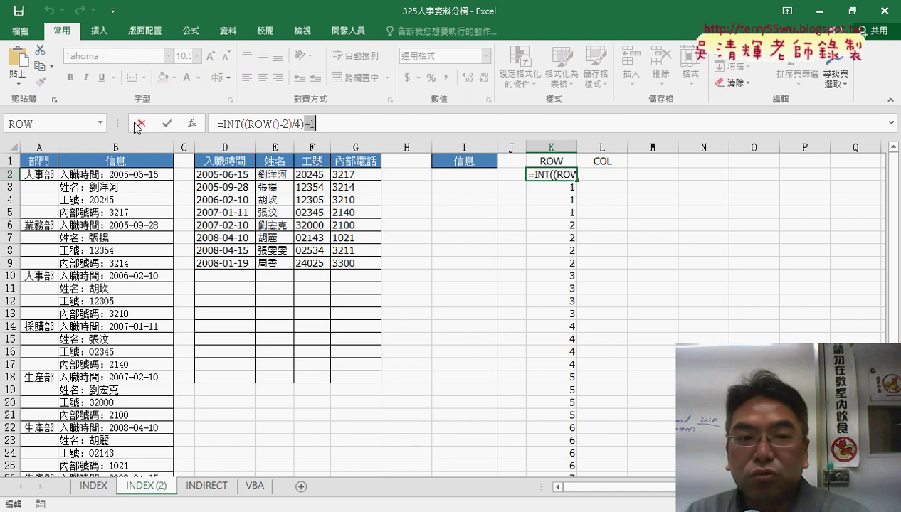
left_click(141, 124)
left_click(597, 174)
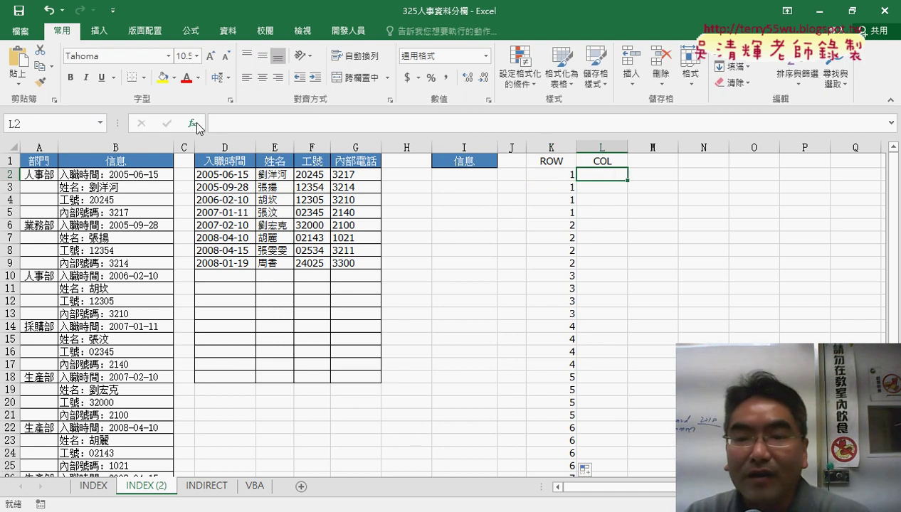
Insert =MOD(ROW()-2,4) into L2 and fill it down to L33, cycling 0–3.
left_click(192, 123)
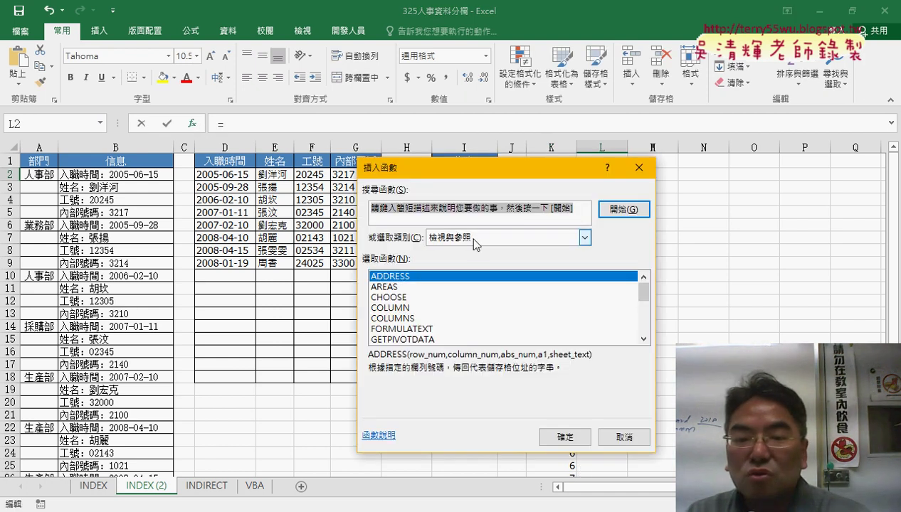
left_click(472, 235)
left_click(475, 252)
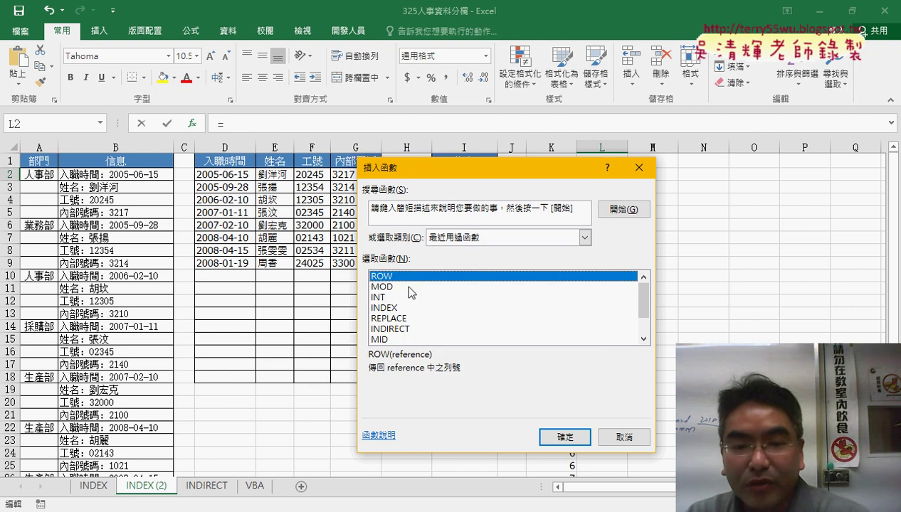
left_click(388, 288)
double_click(388, 288)
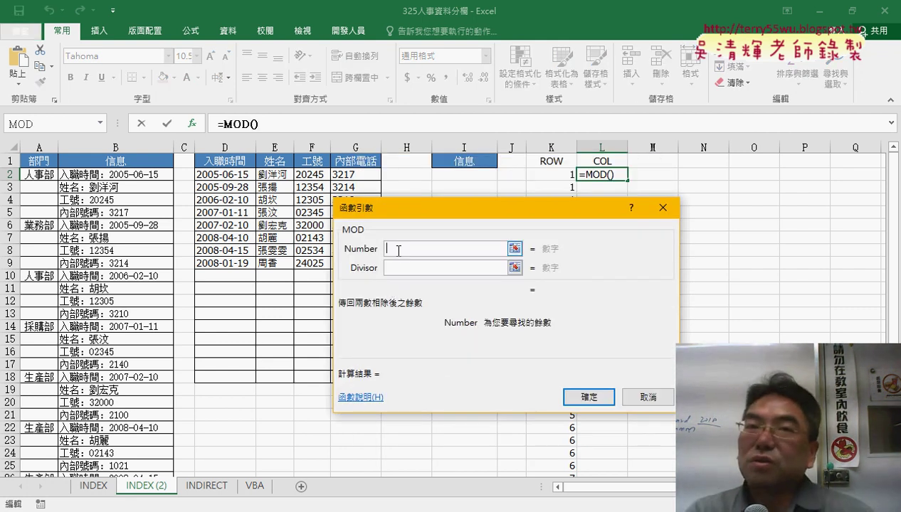
type("r")
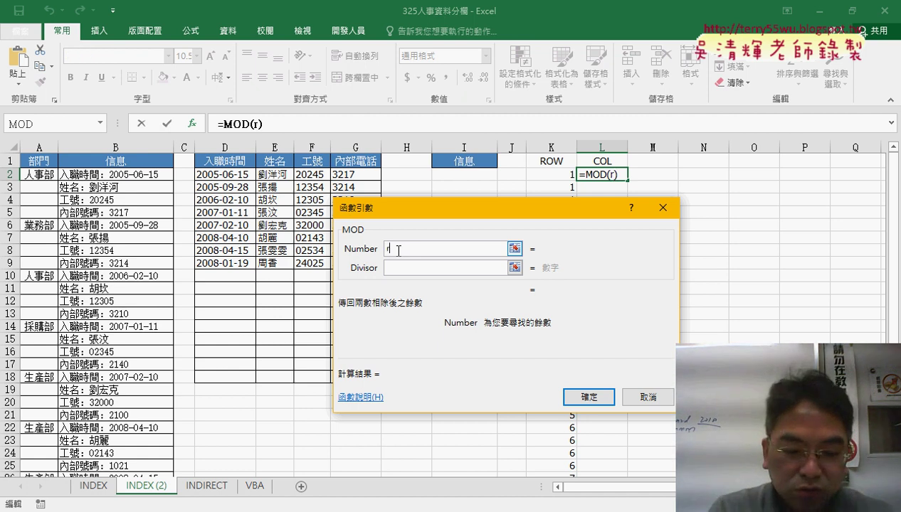
type("ow(")
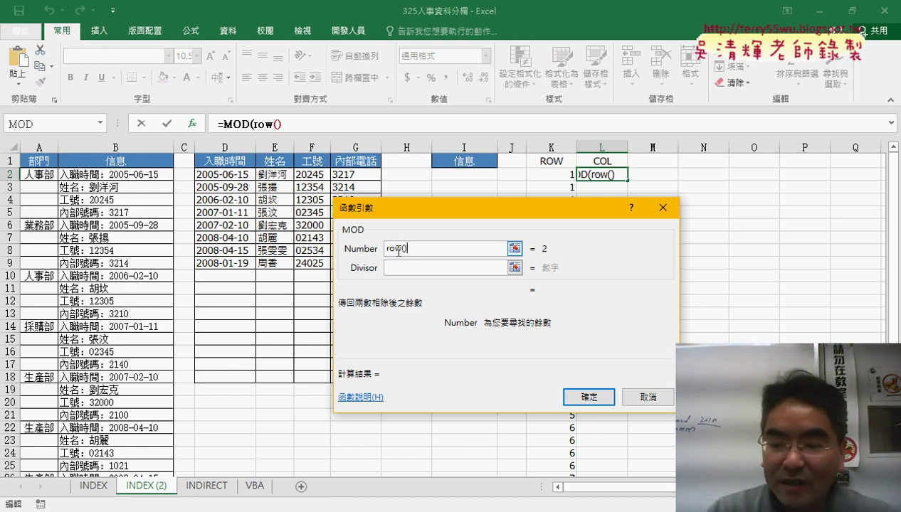
type(")-2")
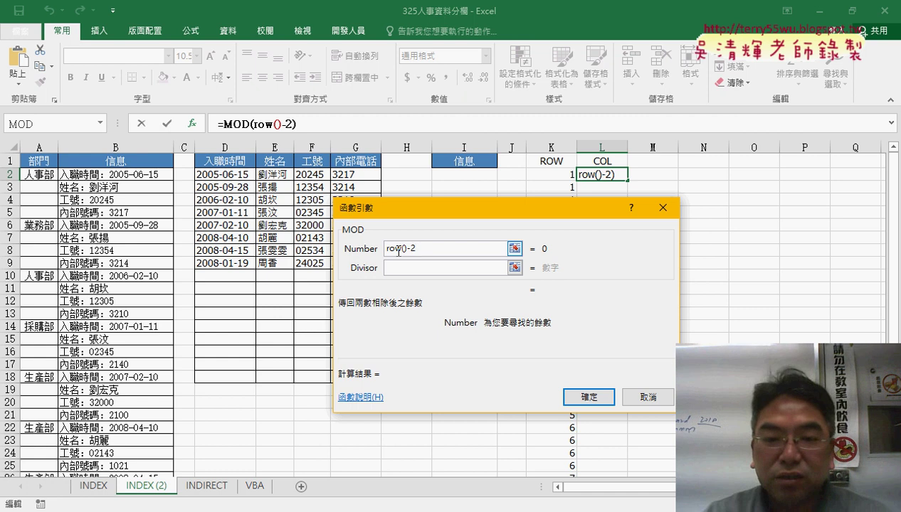
key("Tab")
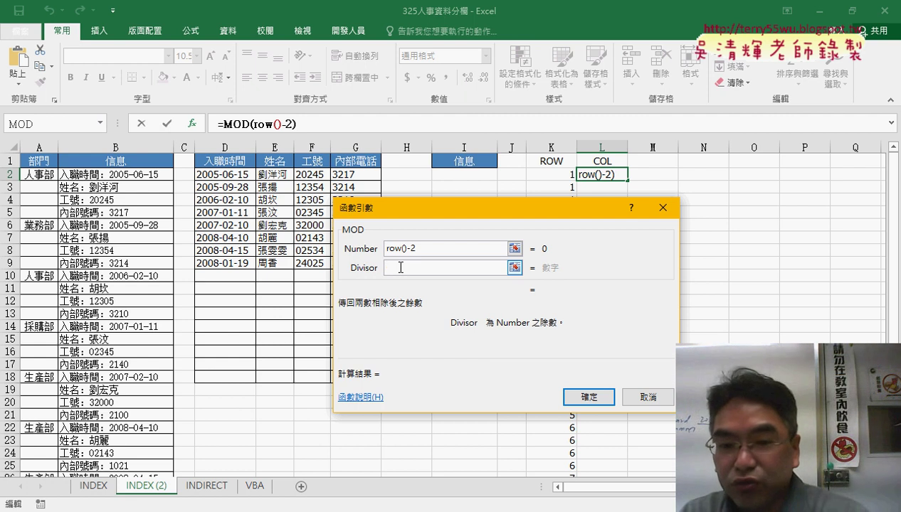
type("4")
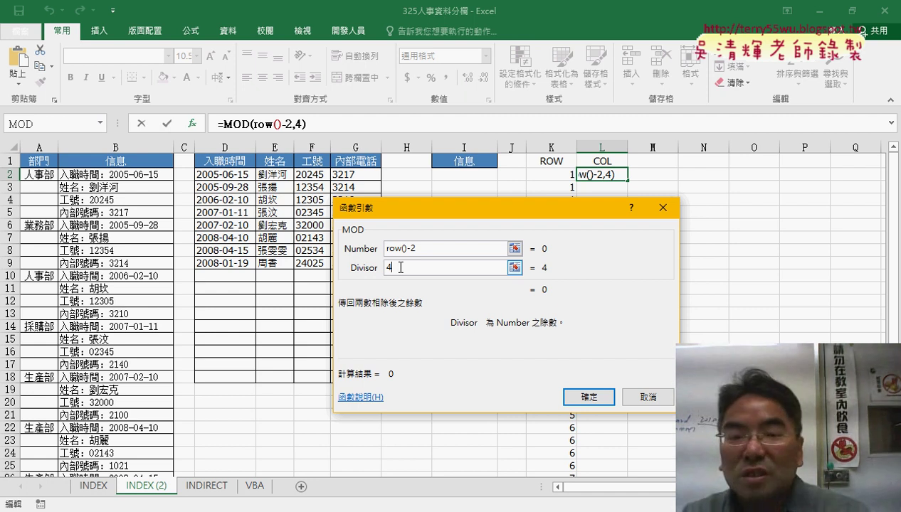
left_click_drag(424, 248, 383, 249)
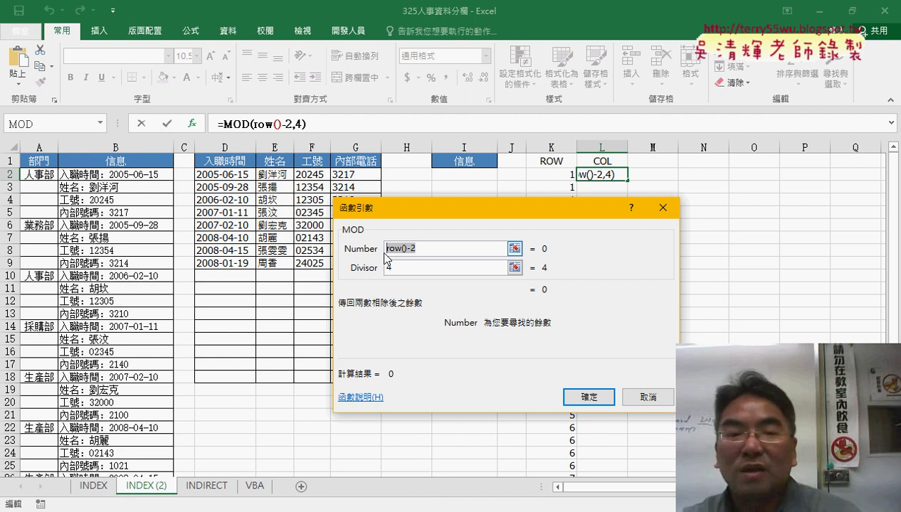
left_click(585, 399)
mouse_move(625, 179)
left_mouse_down()
mouse_move(613, 475)
mouse_move(625, 443)
left_mouse_up()
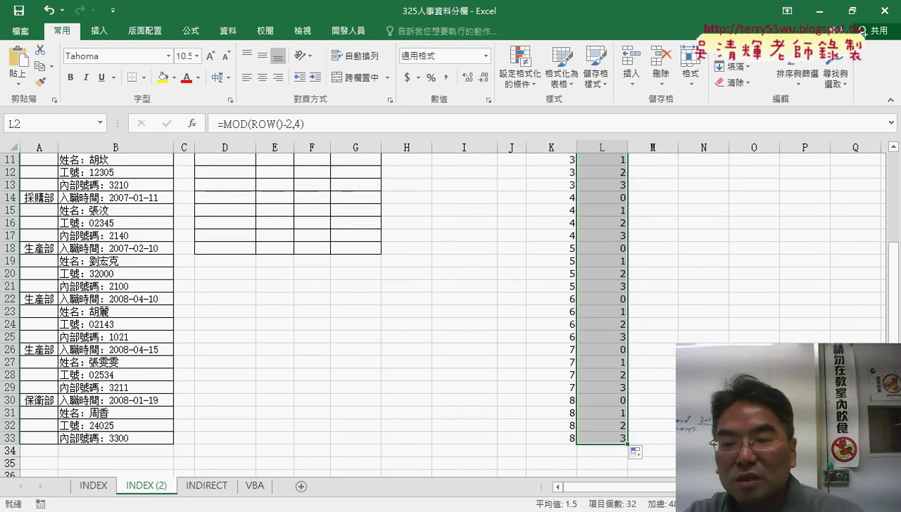
scroll(681, 256, "up", 3)
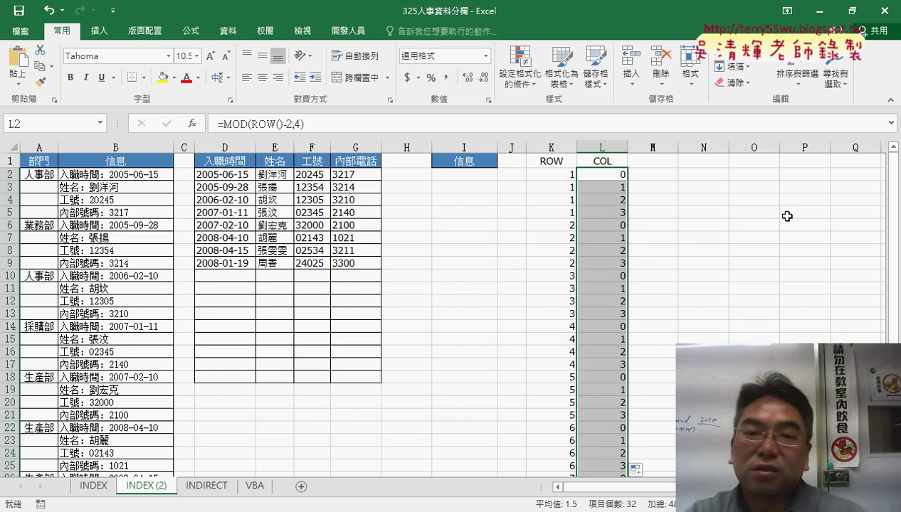
Change L2 to =MOD(ROW()-2,4)+1, fill it to L33, check K2 and L2, then select I2.
left_click(601, 174)
left_click(403, 124)
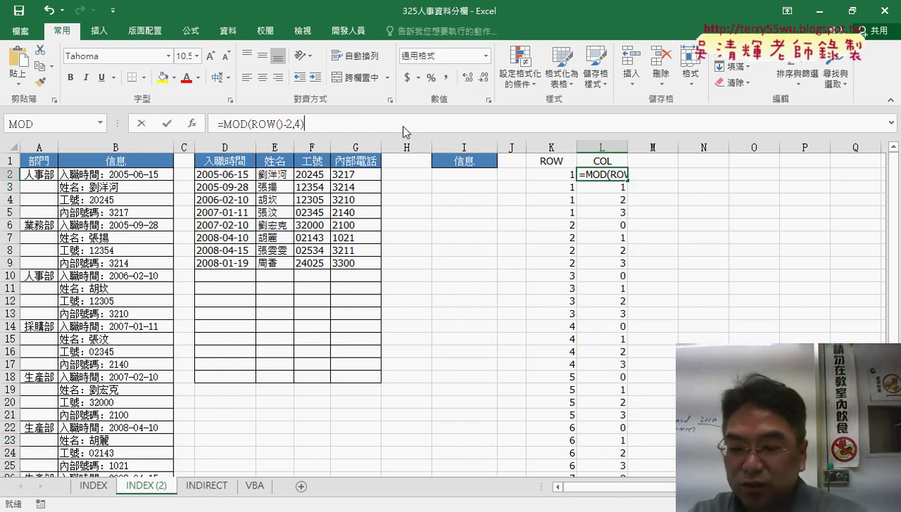
type("+1")
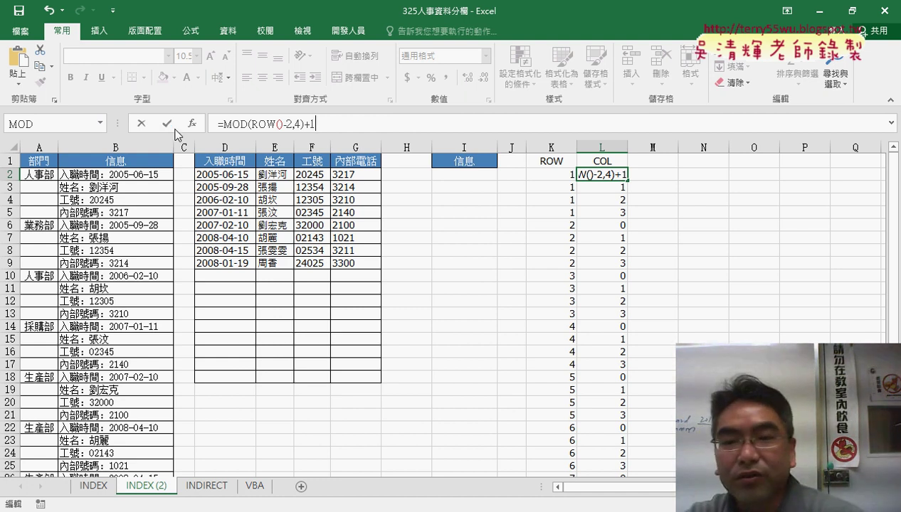
left_click(166, 124)
mouse_move(628, 180)
left_mouse_down()
mouse_move(623, 470)
mouse_move(673, 437)
left_mouse_up()
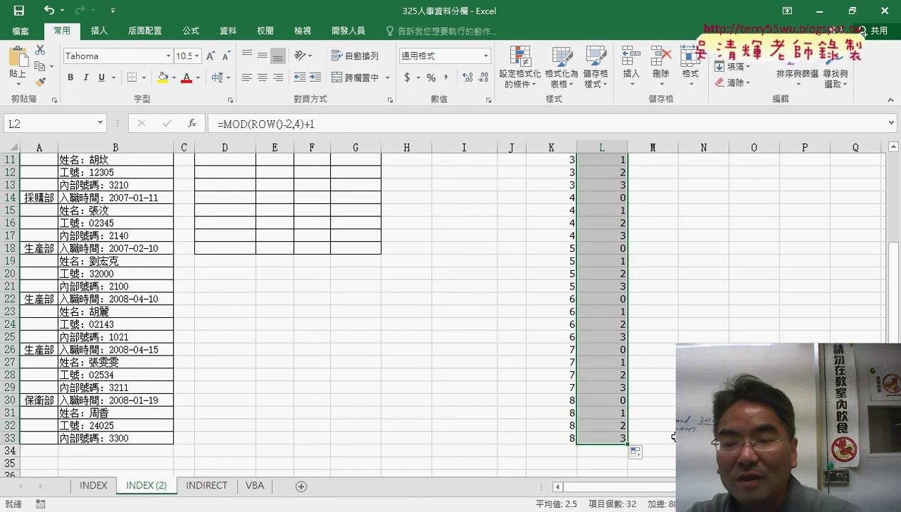
scroll(884, 154, "up", 4)
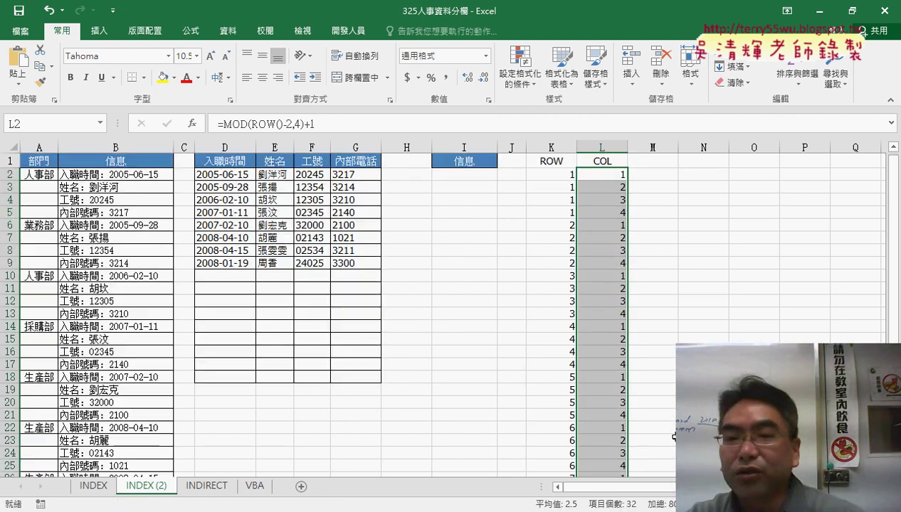
left_click(556, 172)
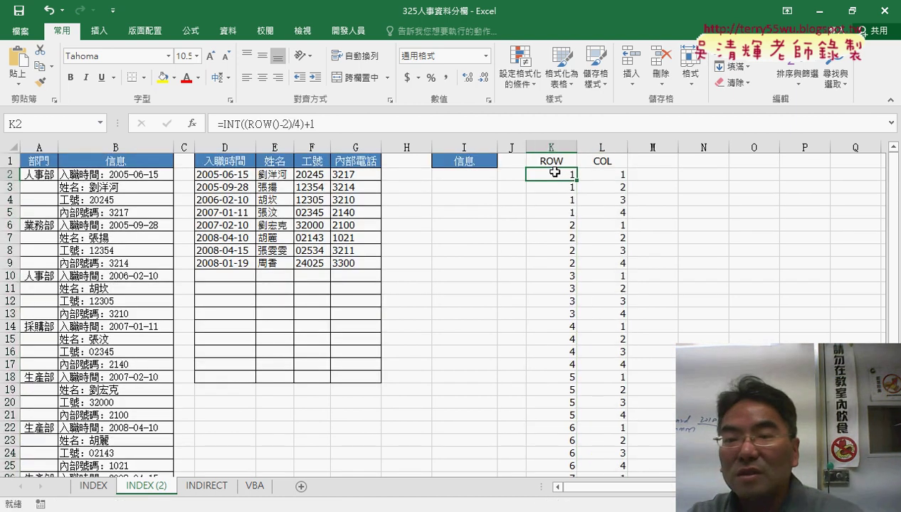
left_click(599, 175)
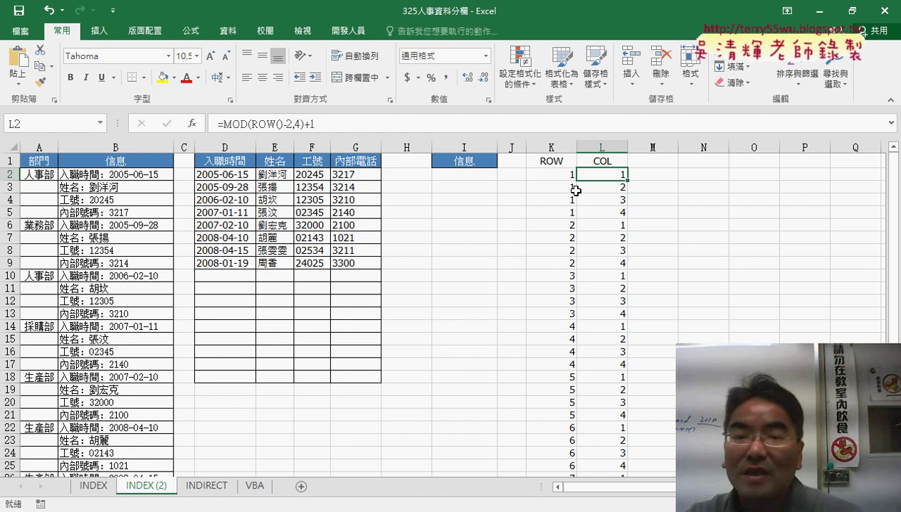
left_click(467, 175)
Enter =INDEX(D2:G9,K2,L2) in I2 and fill it down to I33.
left_click(192, 123)
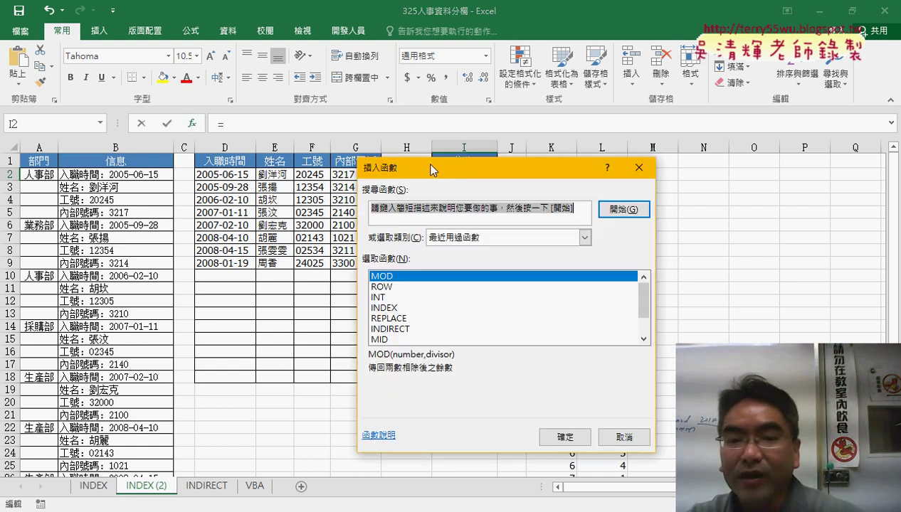
double_click(400, 308)
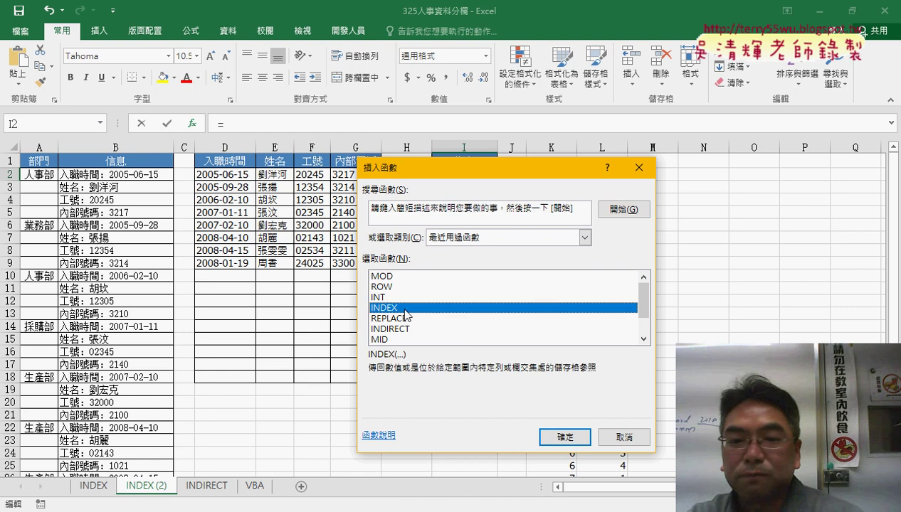
left_click(515, 348)
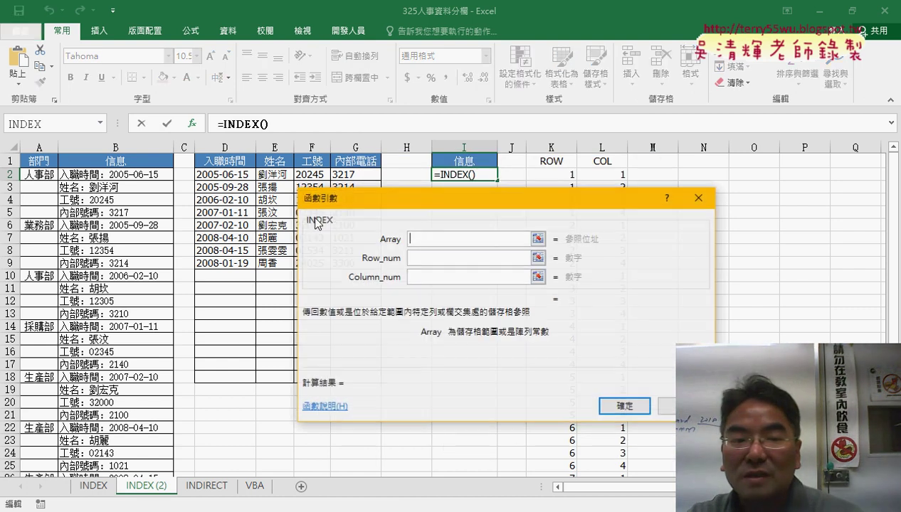
mouse_move(213, 174)
left_mouse_down()
mouse_move(341, 246)
mouse_move(346, 263)
left_mouse_up()
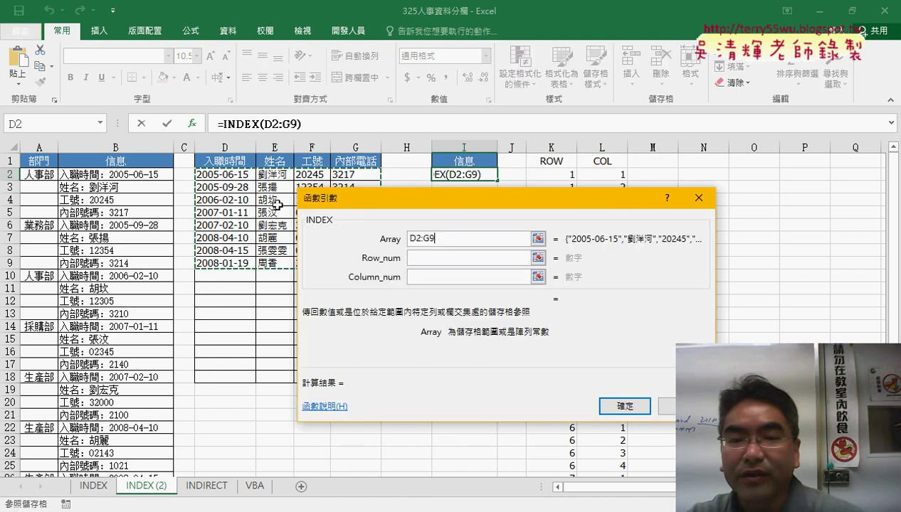
left_click_drag(249, 259, 195, 262)
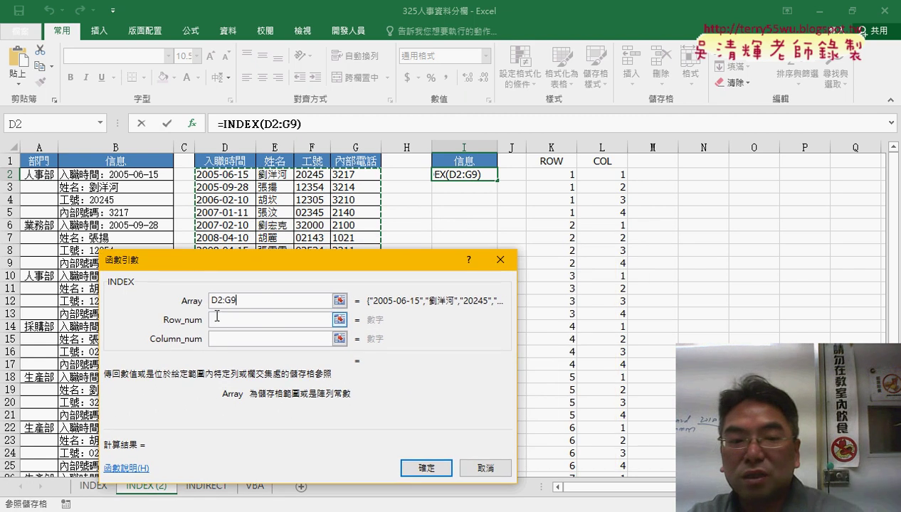
key("Tab")
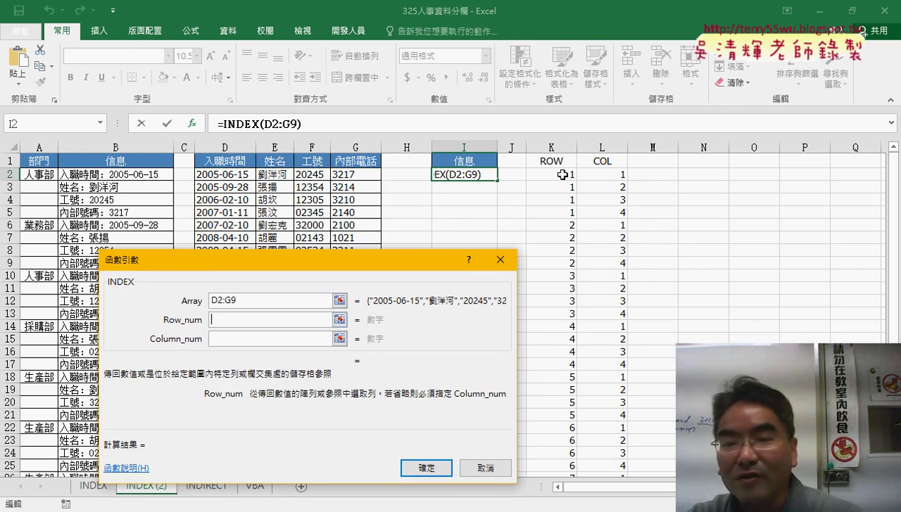
left_click(565, 175)
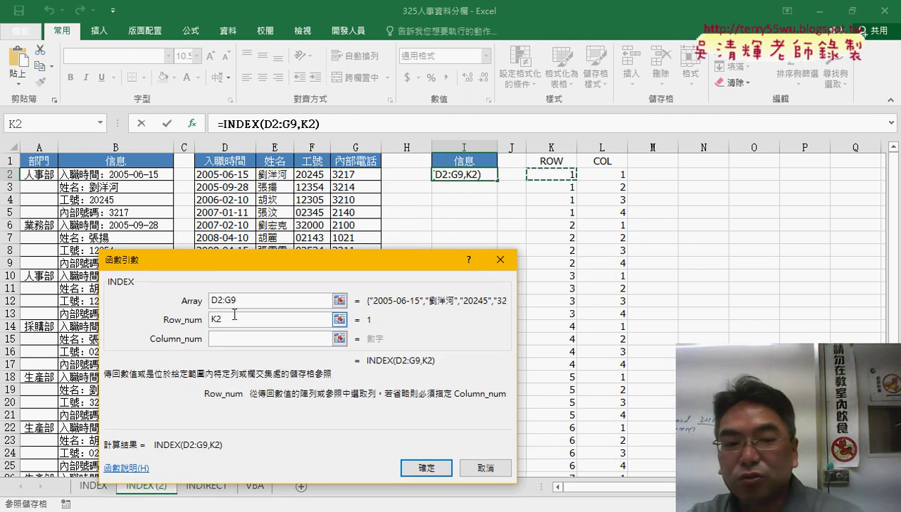
key("Tab")
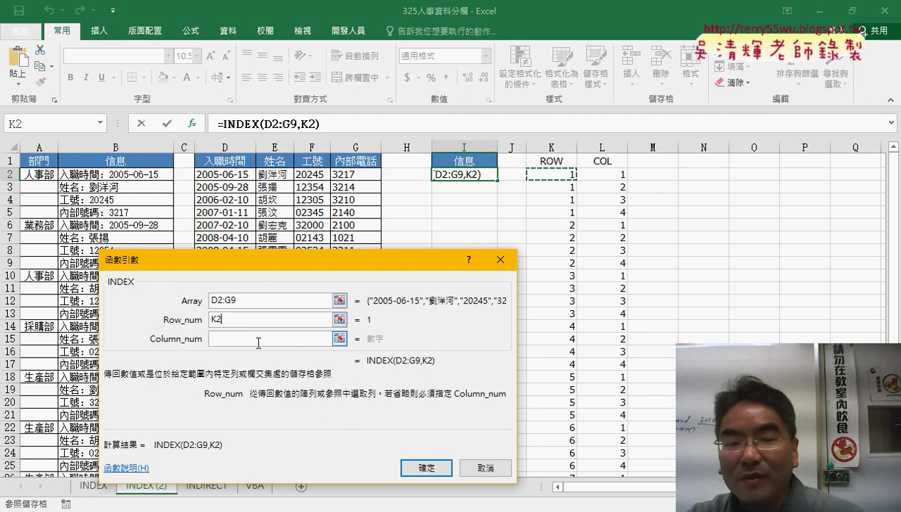
left_click(618, 172)
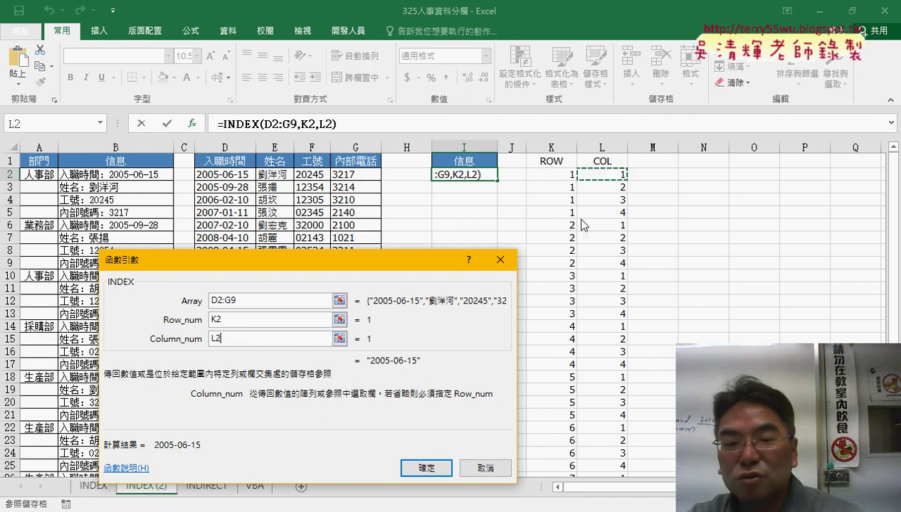
left_click(425, 467)
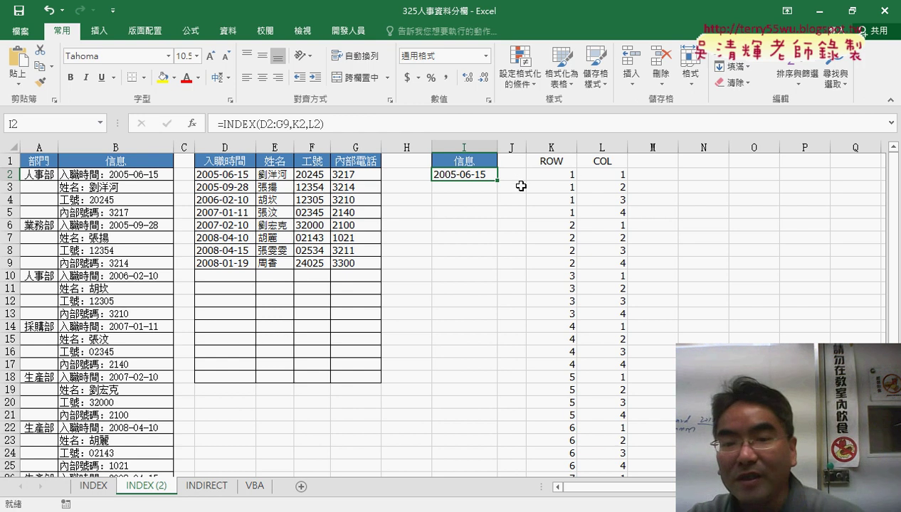
left_click_drag(498, 181, 500, 460)
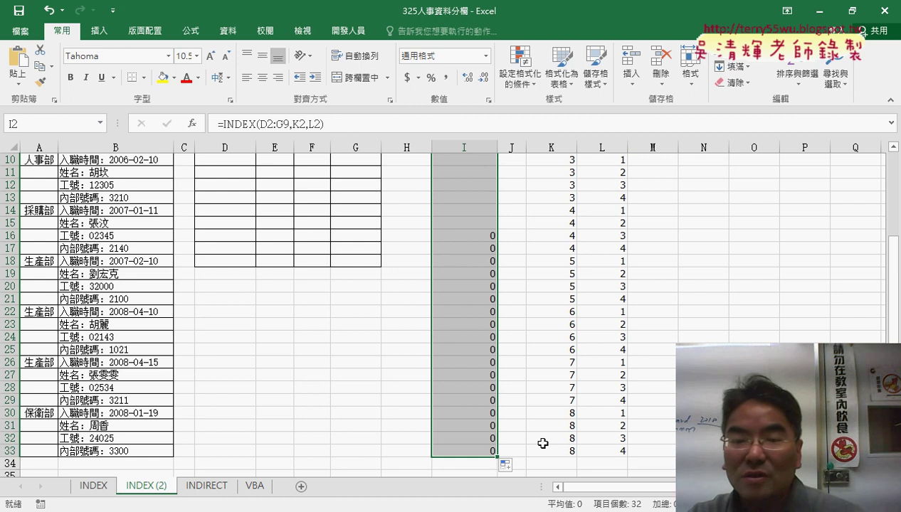
Make the table reference absolute as $D$2:$G$9 and refill the formula down column I.
scroll(542, 443, "up", 3)
left_click(456, 175)
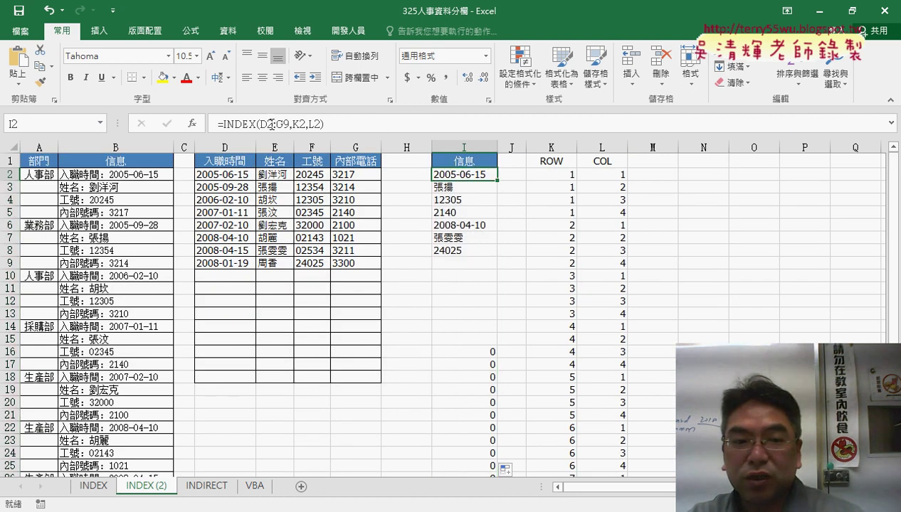
left_click_drag(259, 124, 290, 125)
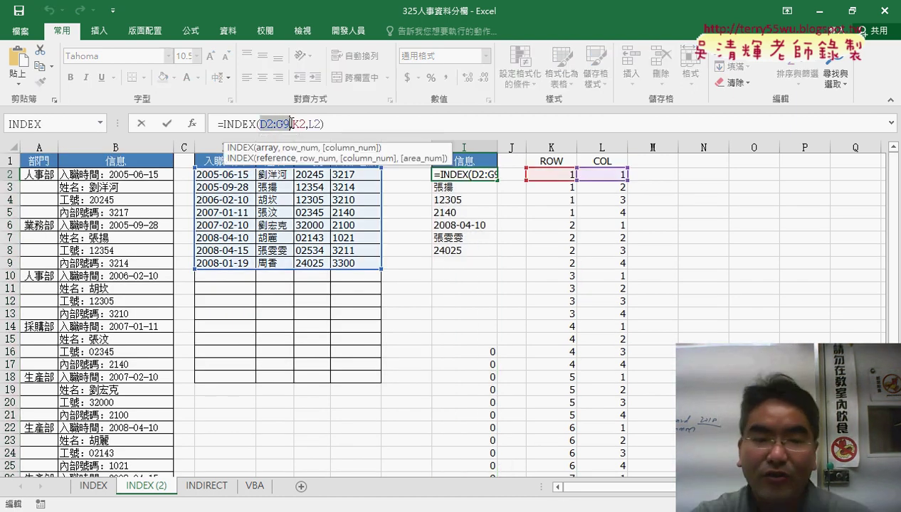
key("F4")
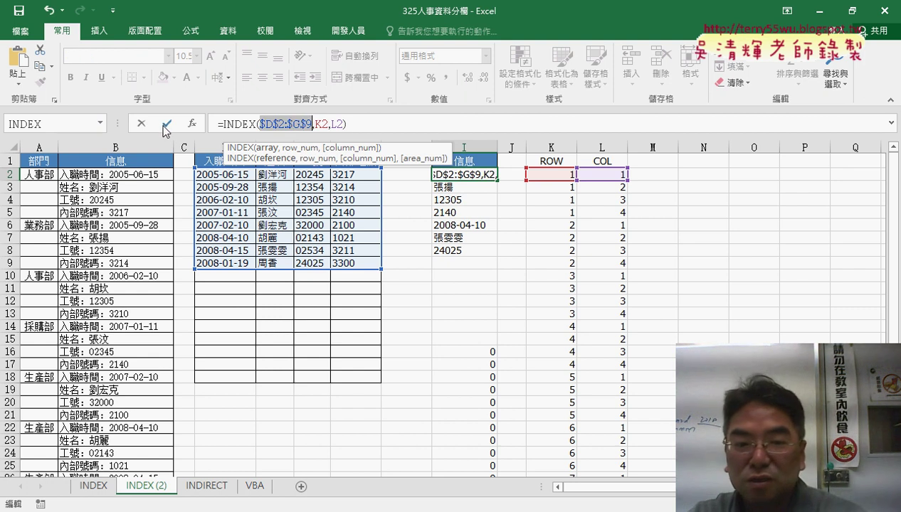
left_click(164, 126)
left_click_drag(496, 182, 512, 441)
scroll(512, 440, "up", 4)
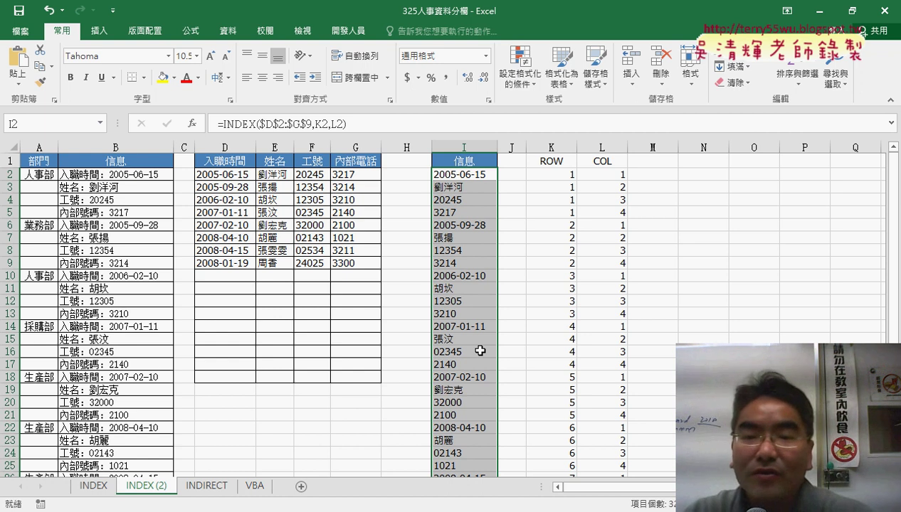
left_click(473, 175)
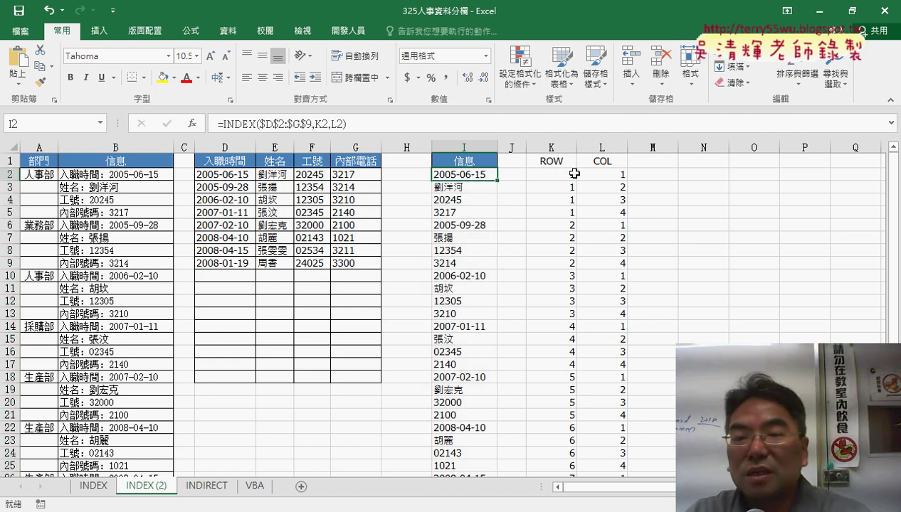
left_click_drag(567, 147, 601, 147)
left_click(553, 175)
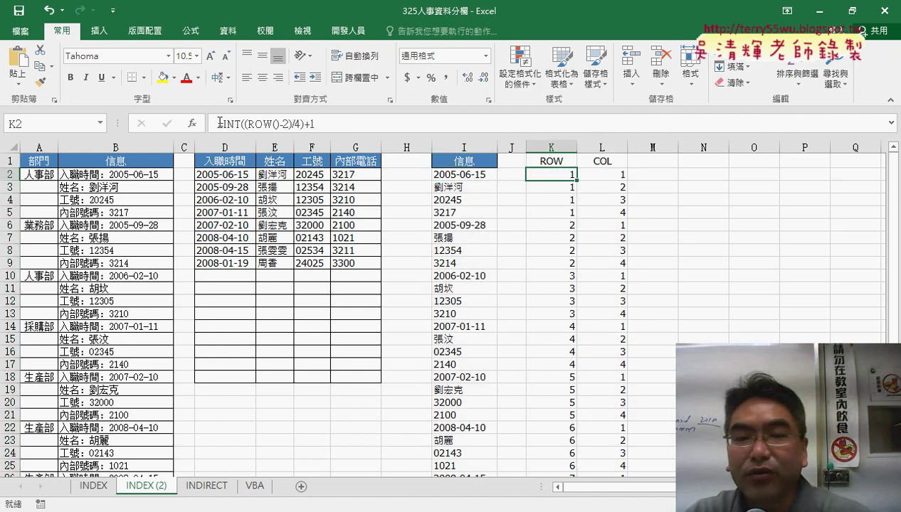
left_click(475, 175)
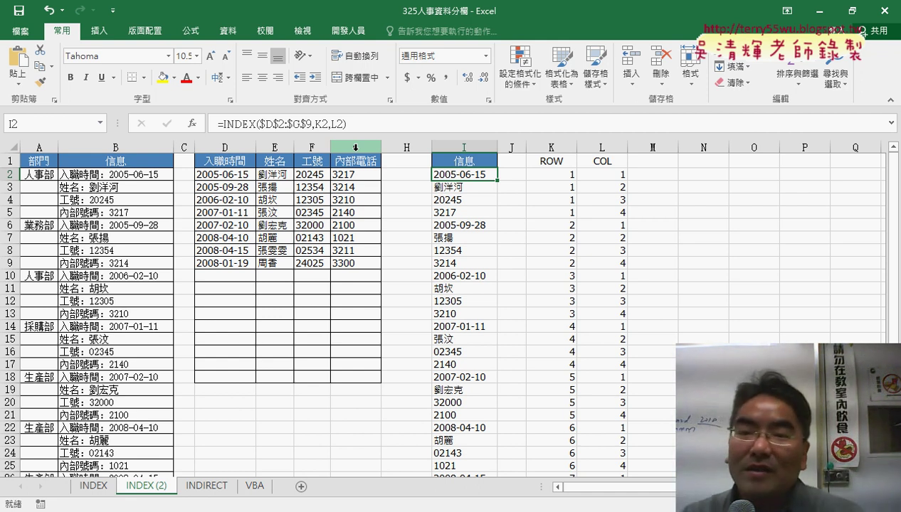
left_click(699, 178)
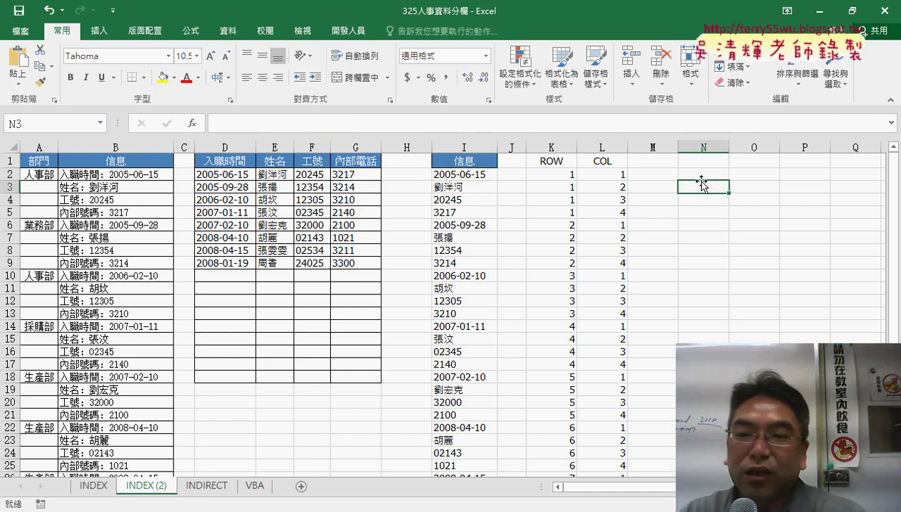
left_click(192, 124)
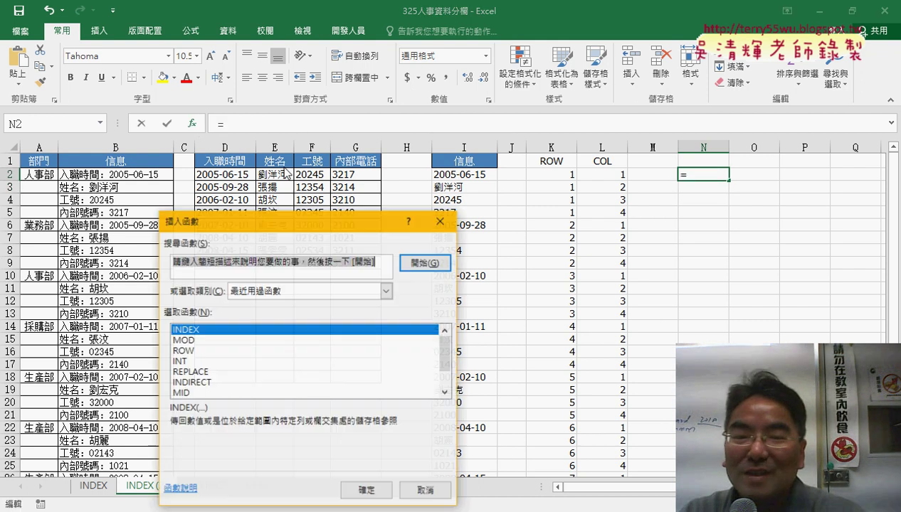
left_click_drag(430, 170, 552, 107)
left_click(489, 168)
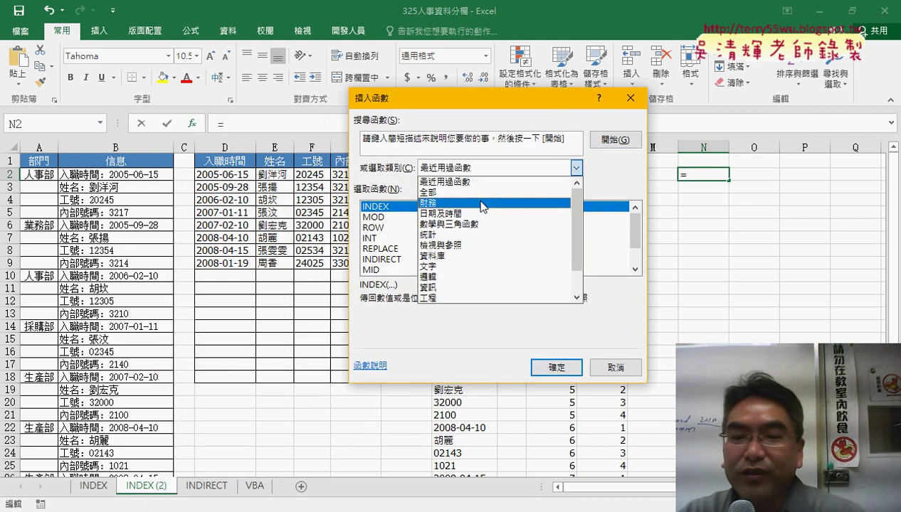
left_click(468, 268)
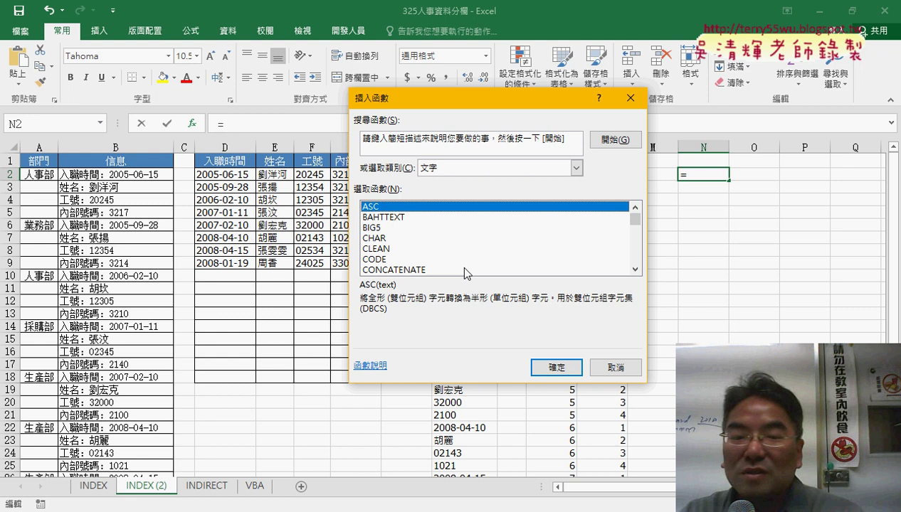
left_click(384, 243)
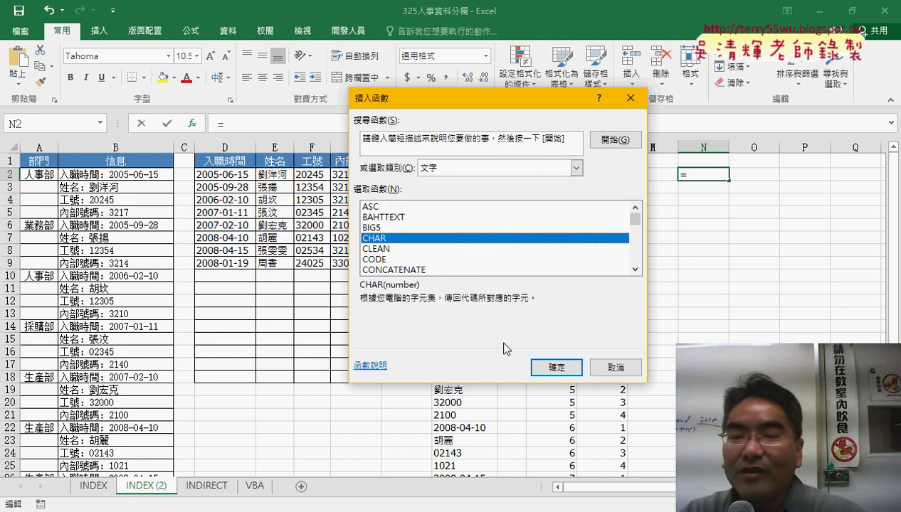
left_click(557, 367)
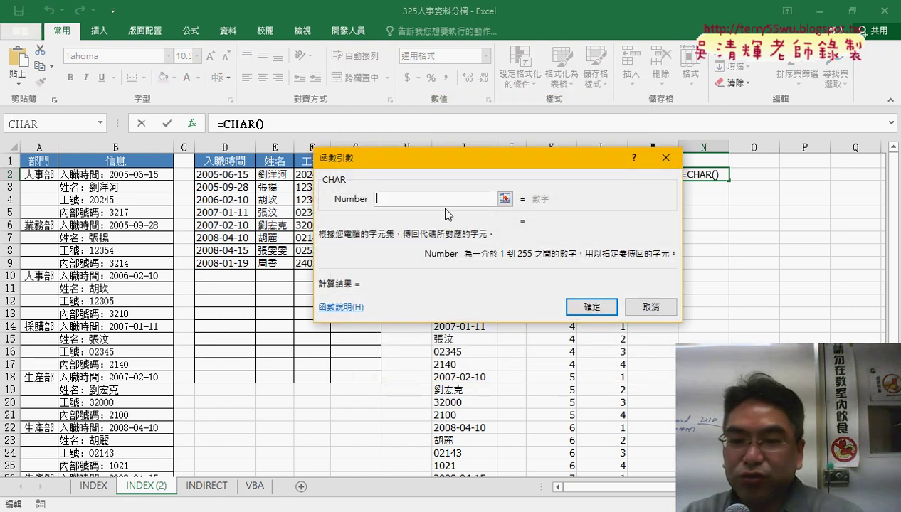
type("65")
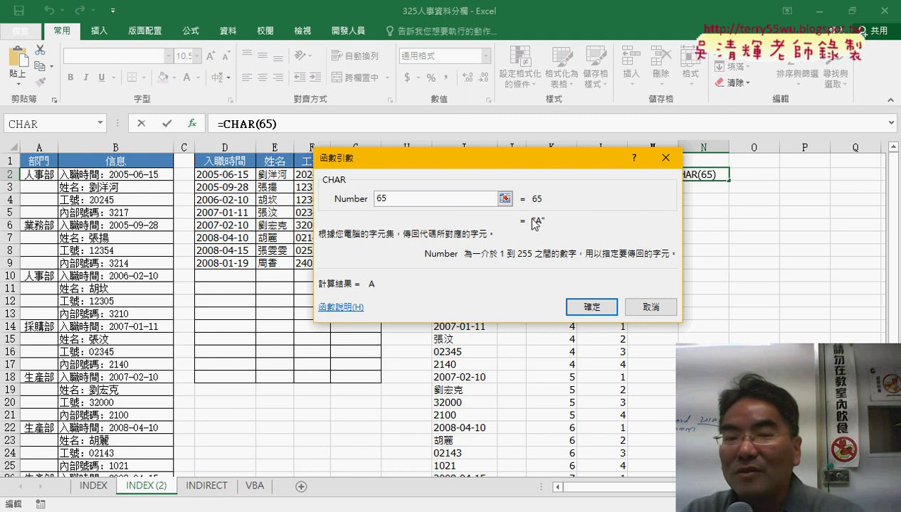
left_click_drag(388, 199, 377, 205)
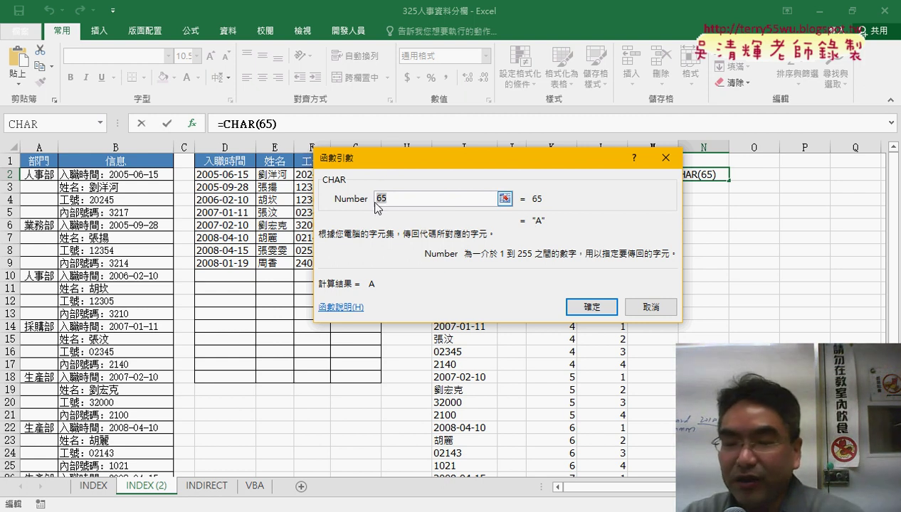
type("69")
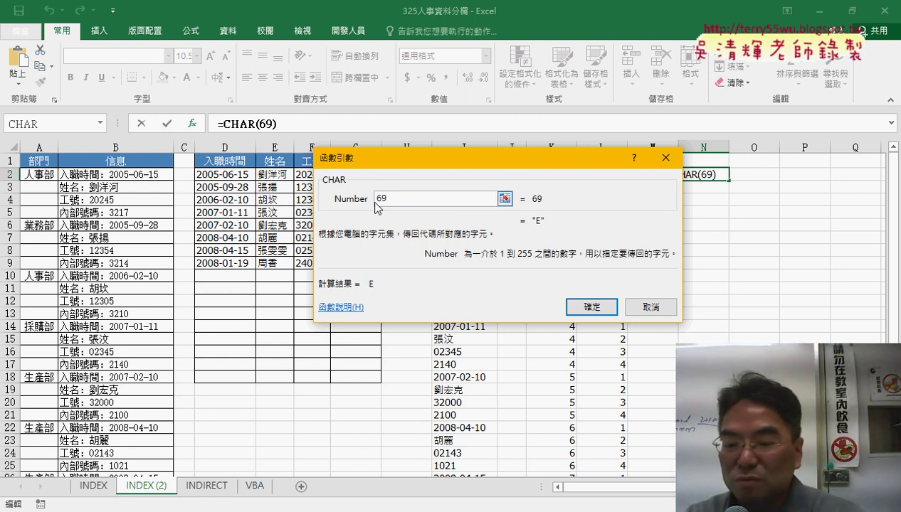
key("BackSpace")
type("8")
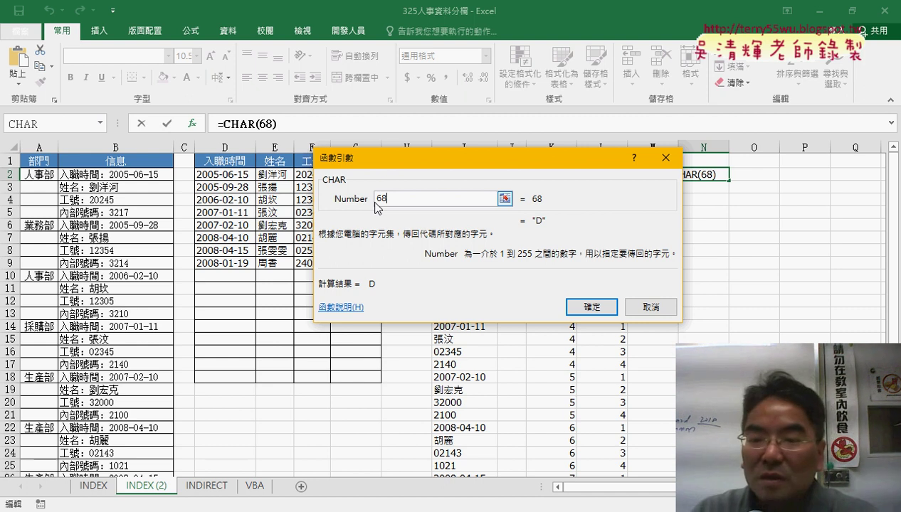
left_click(655, 306)
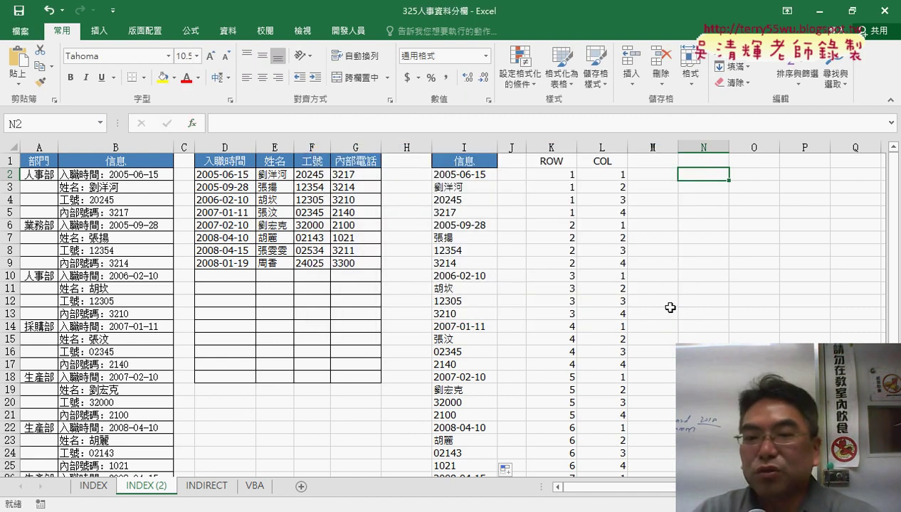
left_click(552, 174)
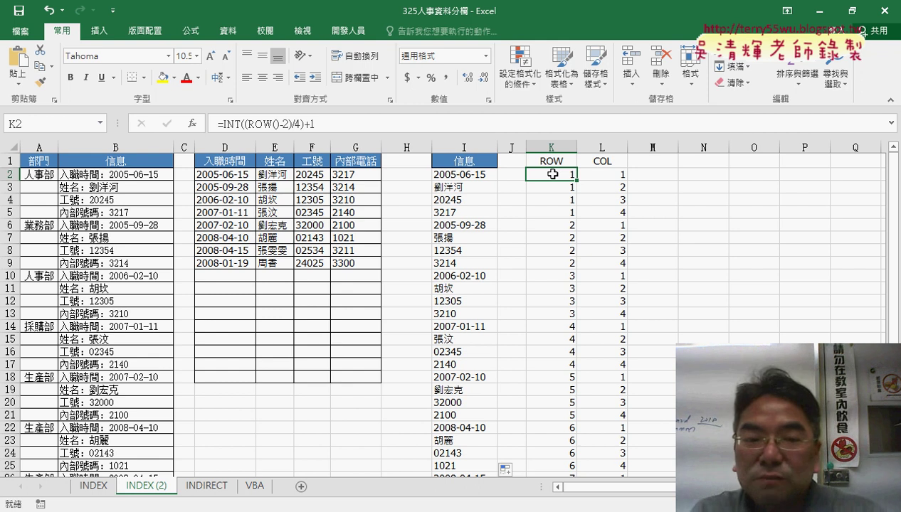